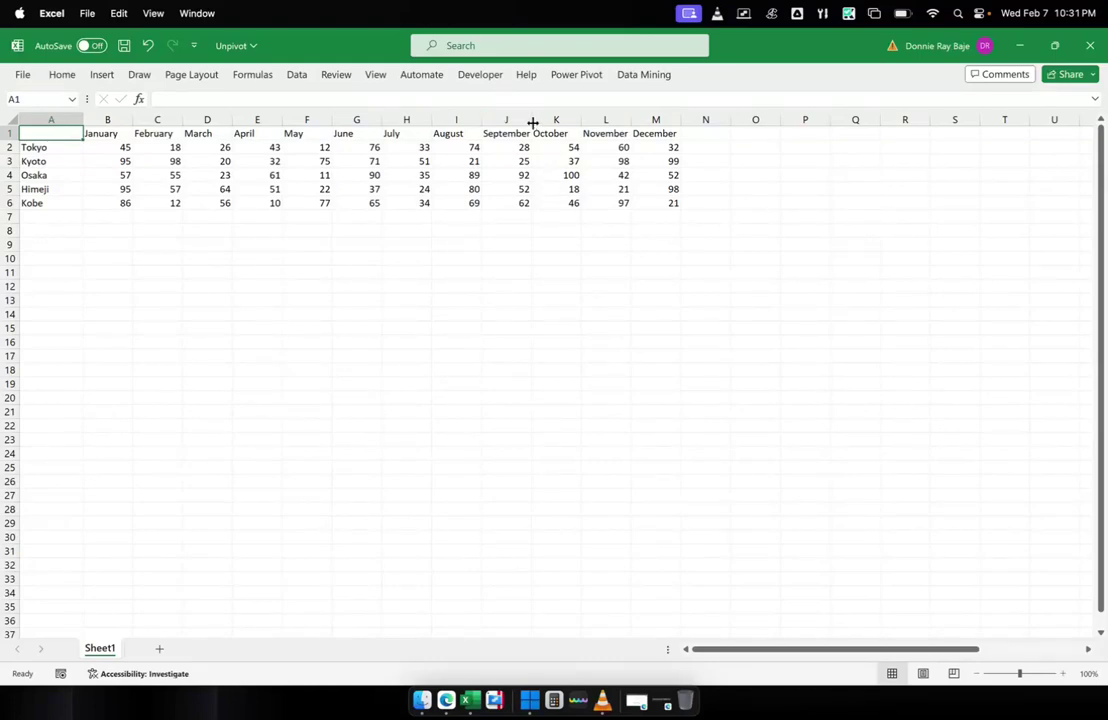
# Widen column J so 'September' fits, then select cells A5, column A and D3
pyautogui.moveTo(532, 121); pyautogui.dragTo(540, 121)
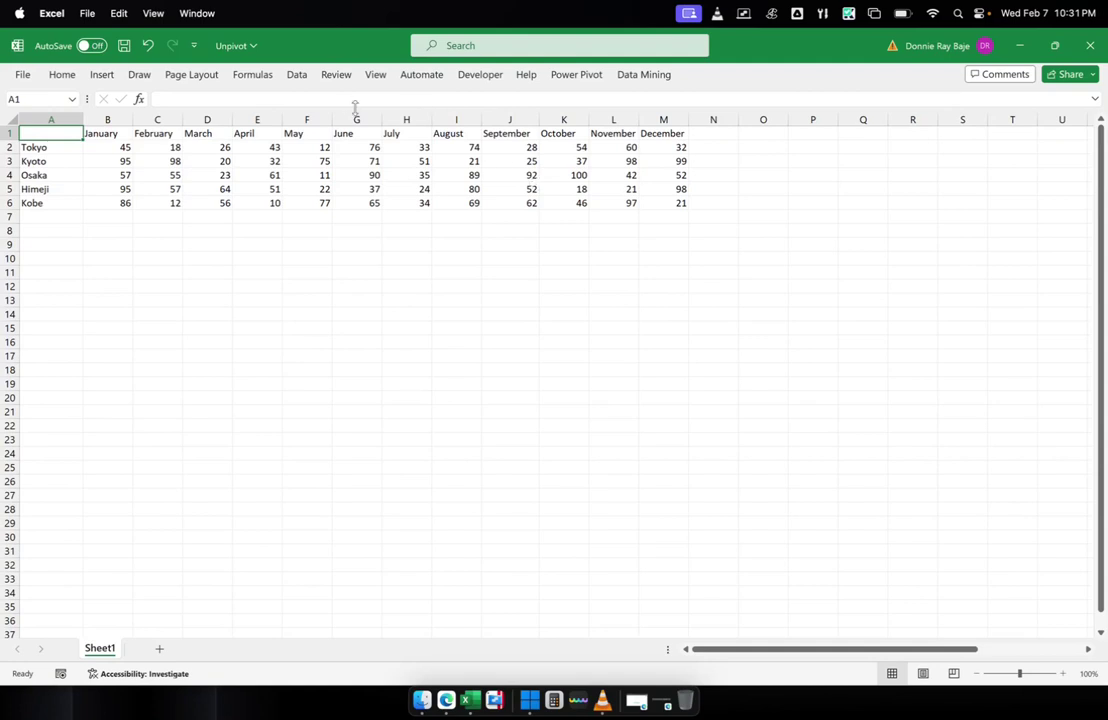
pyautogui.click(55, 188)
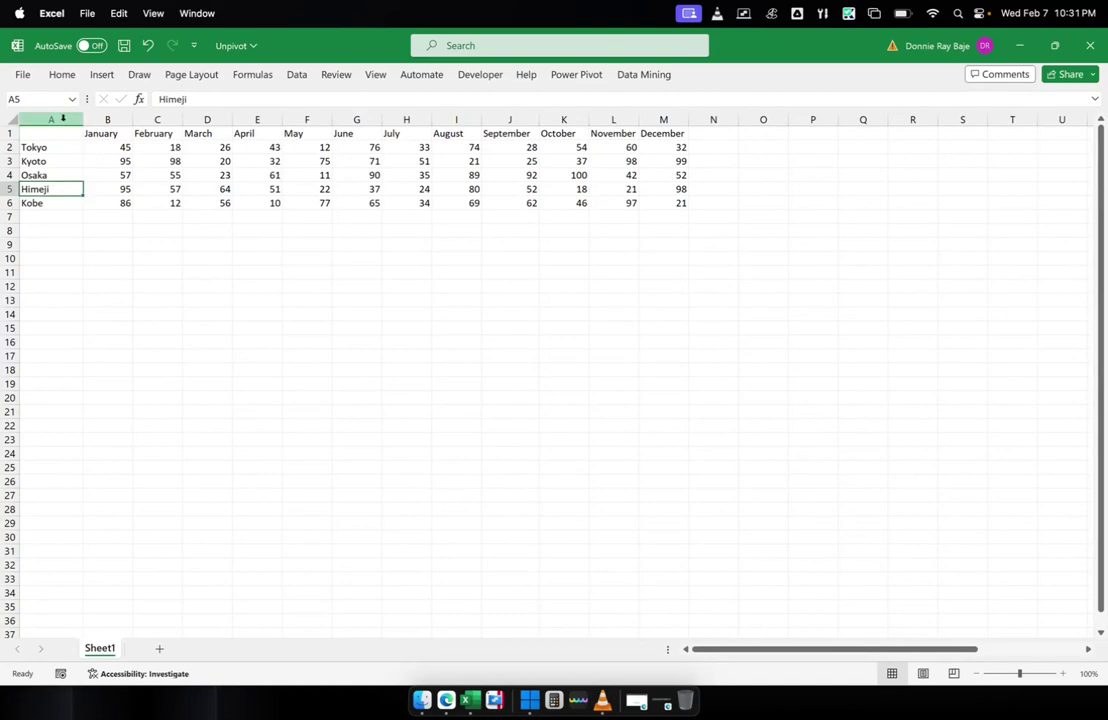
pyautogui.click(62, 115)
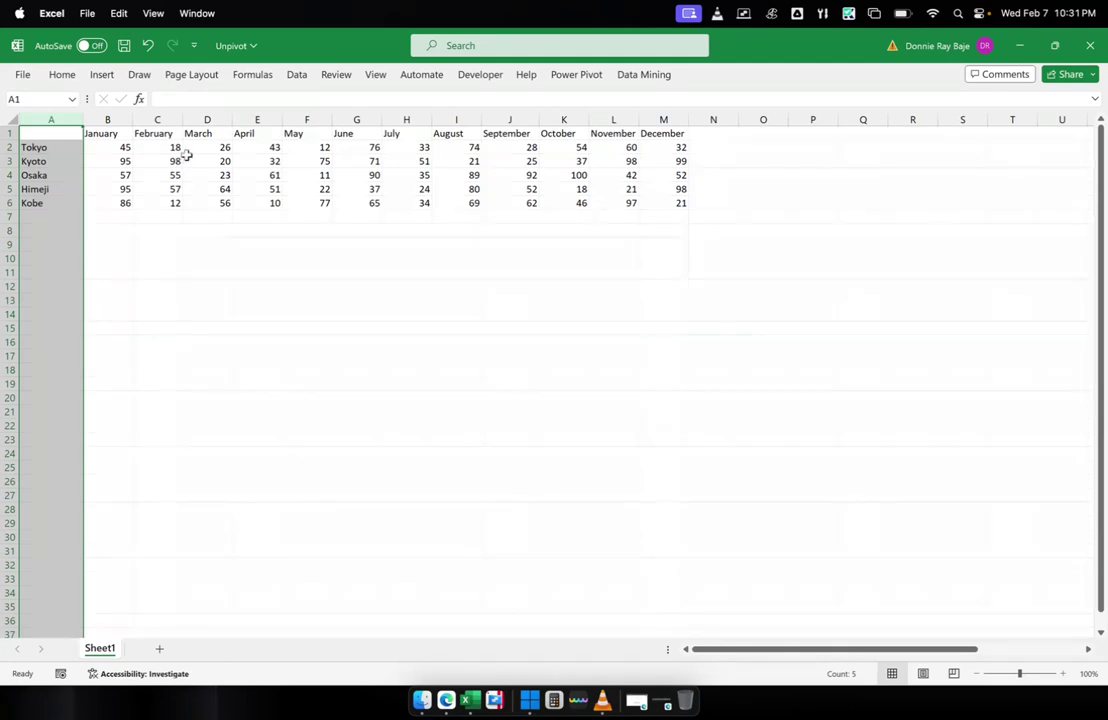
pyautogui.click(189, 160)
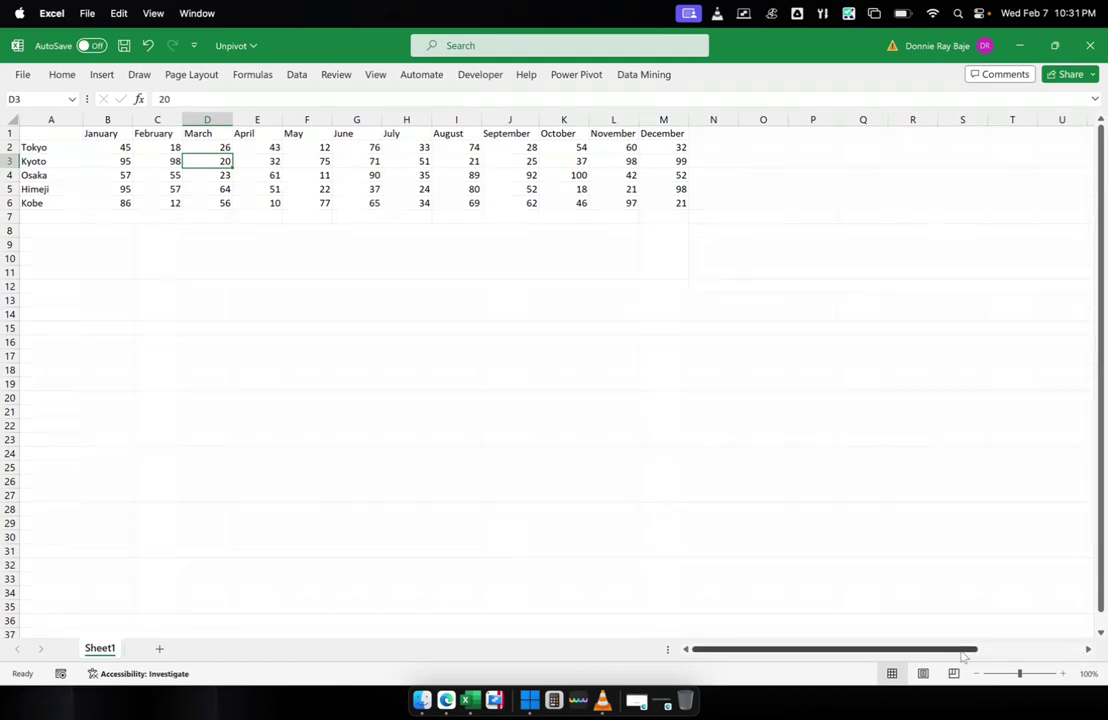
# Move the City/Month/Value result picture beside the A1:M6 matrix, into columns O–U
pyautogui.moveTo(963, 655); pyautogui.dragTo(1068, 655)
pyautogui.moveTo(979, 453); pyautogui.dragTo(483, 410)
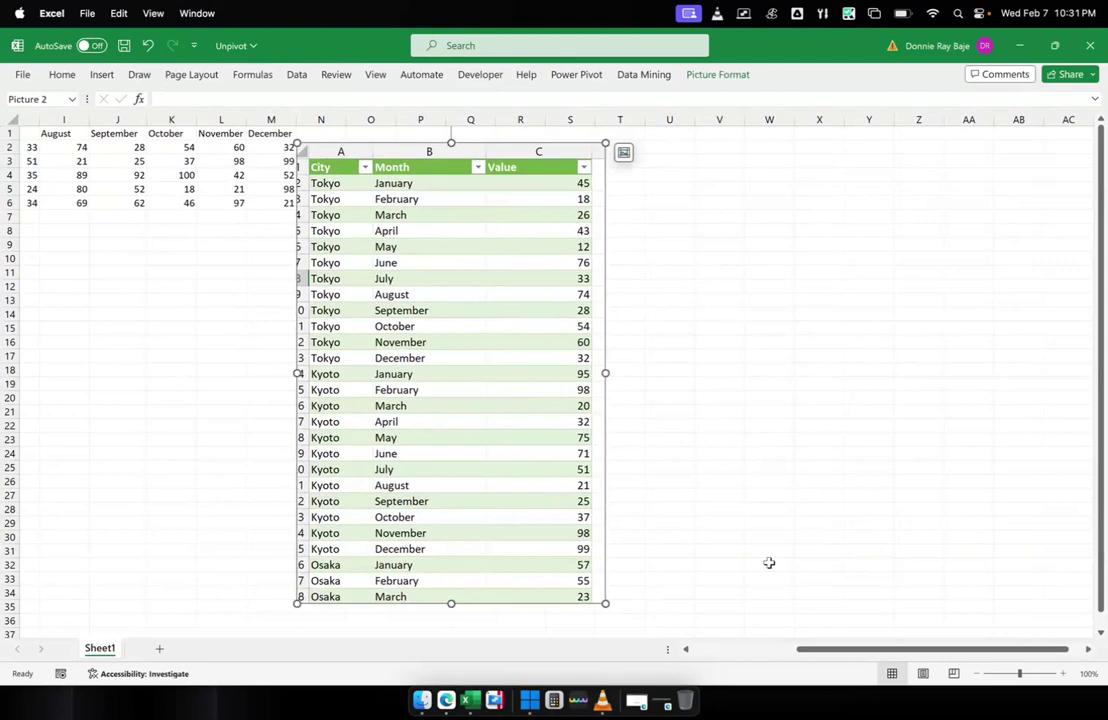
pyautogui.moveTo(840, 650); pyautogui.dragTo(705, 648)
pyautogui.moveTo(818, 411); pyautogui.dragTo(443, 500)
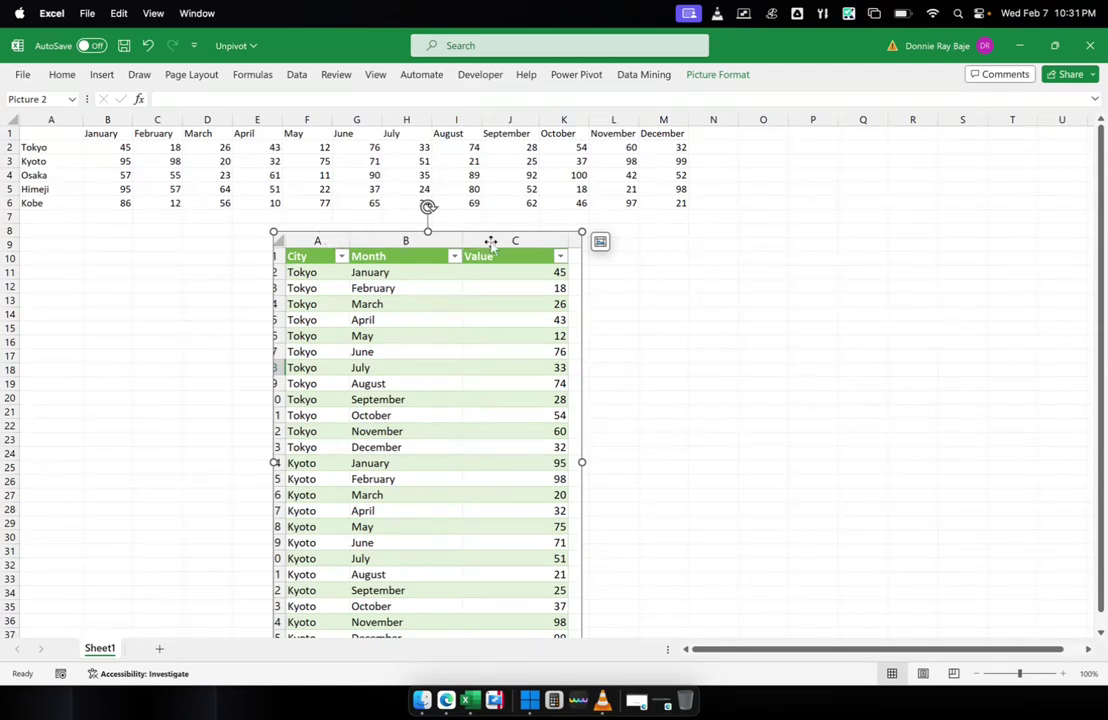
pyautogui.click(668, 288)
pyautogui.scroll(-3, 645, 429)
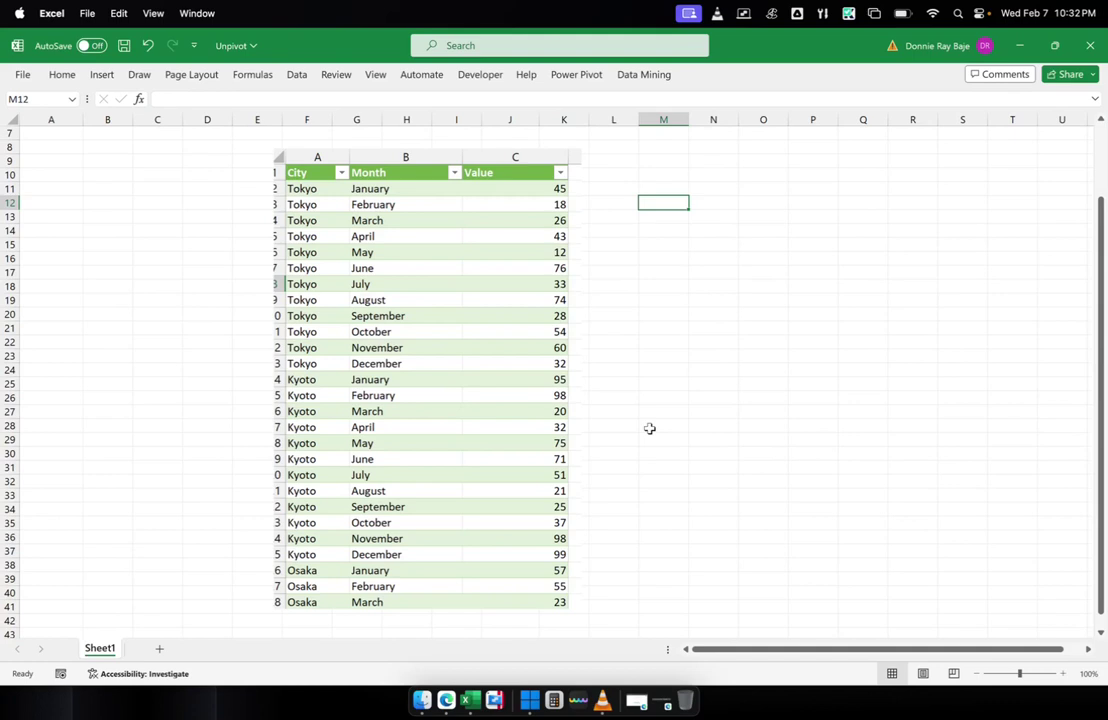
pyautogui.scroll(2, 649, 428)
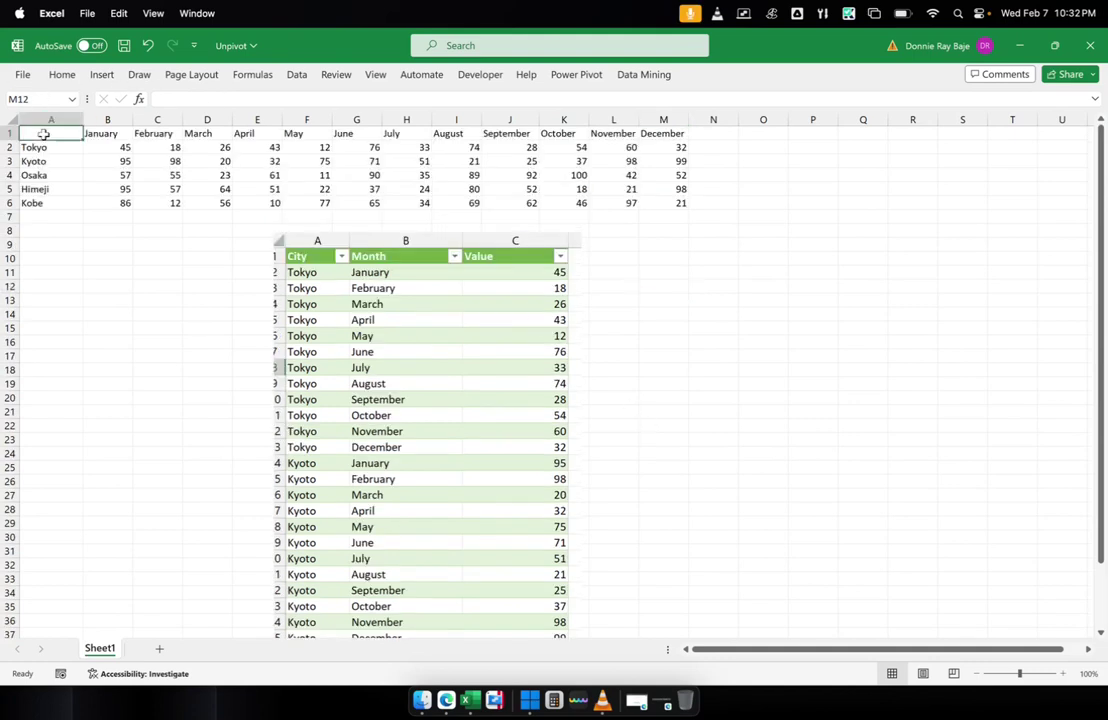
pyautogui.moveTo(42, 133); pyautogui.dragTo(669, 203)
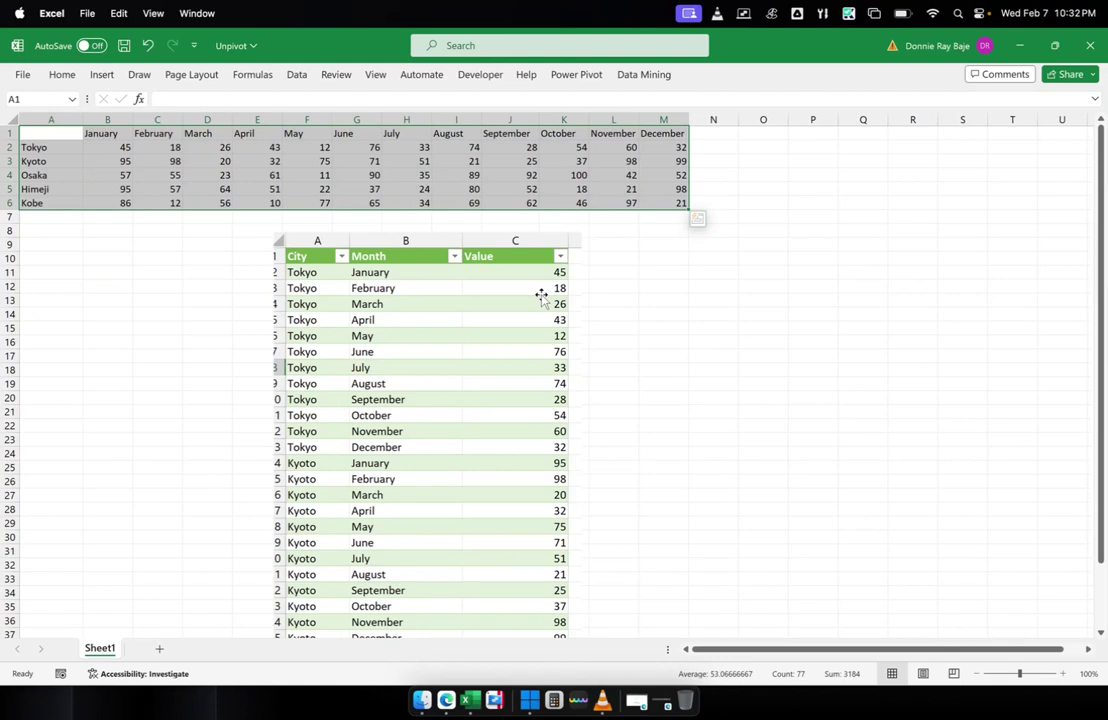
pyautogui.moveTo(457, 307); pyautogui.dragTo(931, 246)
# Delete the result picture and select cells in the A1:M6 city data
pyautogui.press('Delete')
pyautogui.click(760, 268)
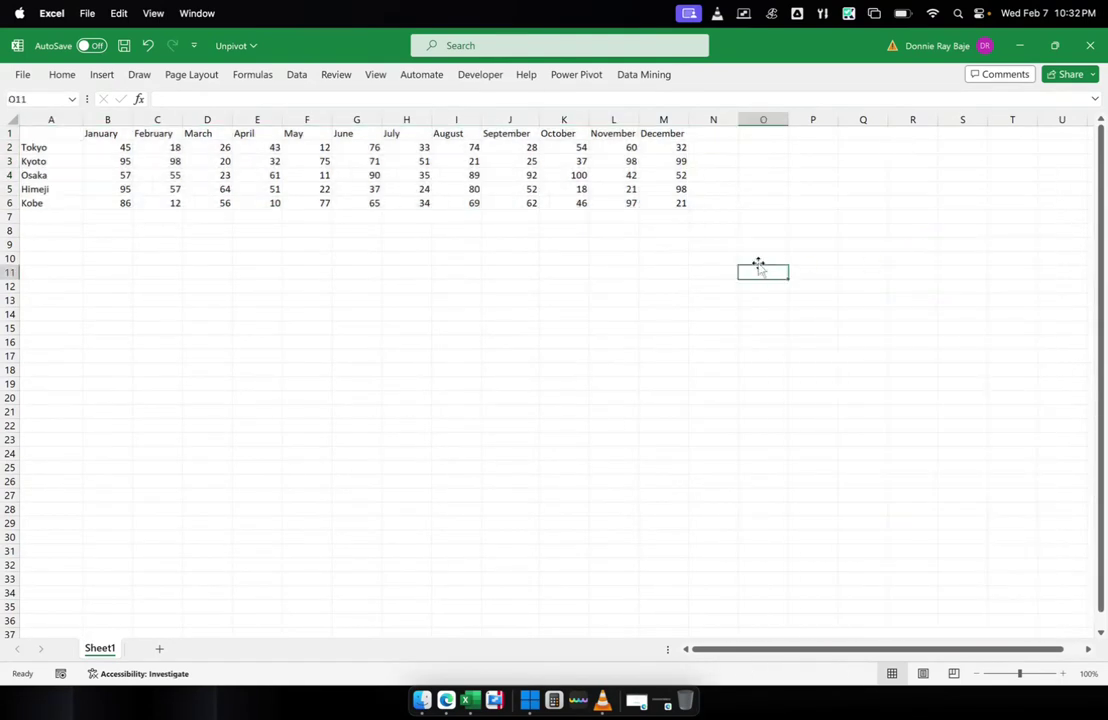
pyautogui.click(420, 158)
pyautogui.click(118, 160)
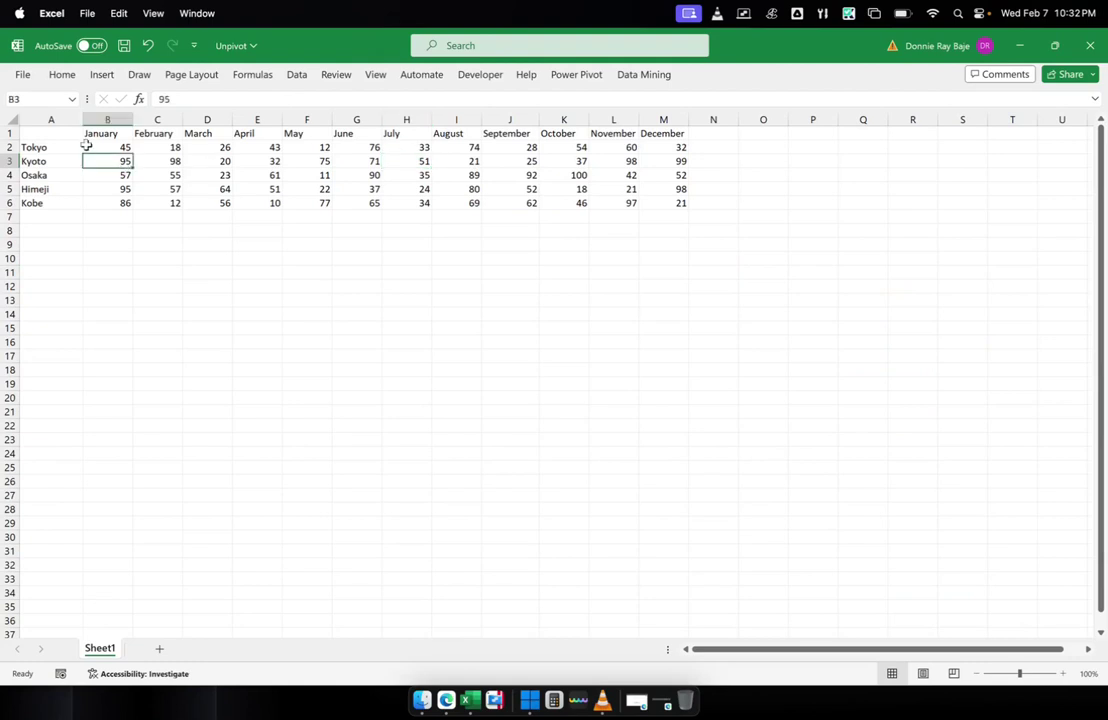
pyautogui.moveTo(73, 135); pyautogui.dragTo(670, 203)
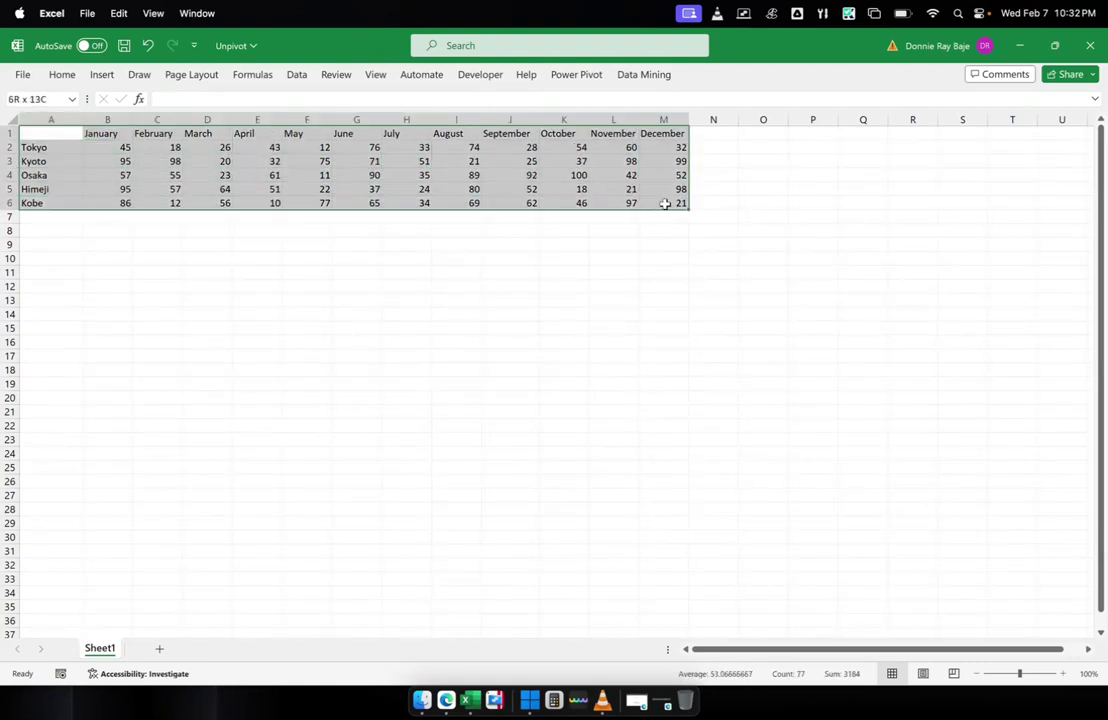
pyautogui.click(633, 277)
# Convert the city-by-month range into a table with 'My table has headers' checked
pyautogui.click(406, 174)
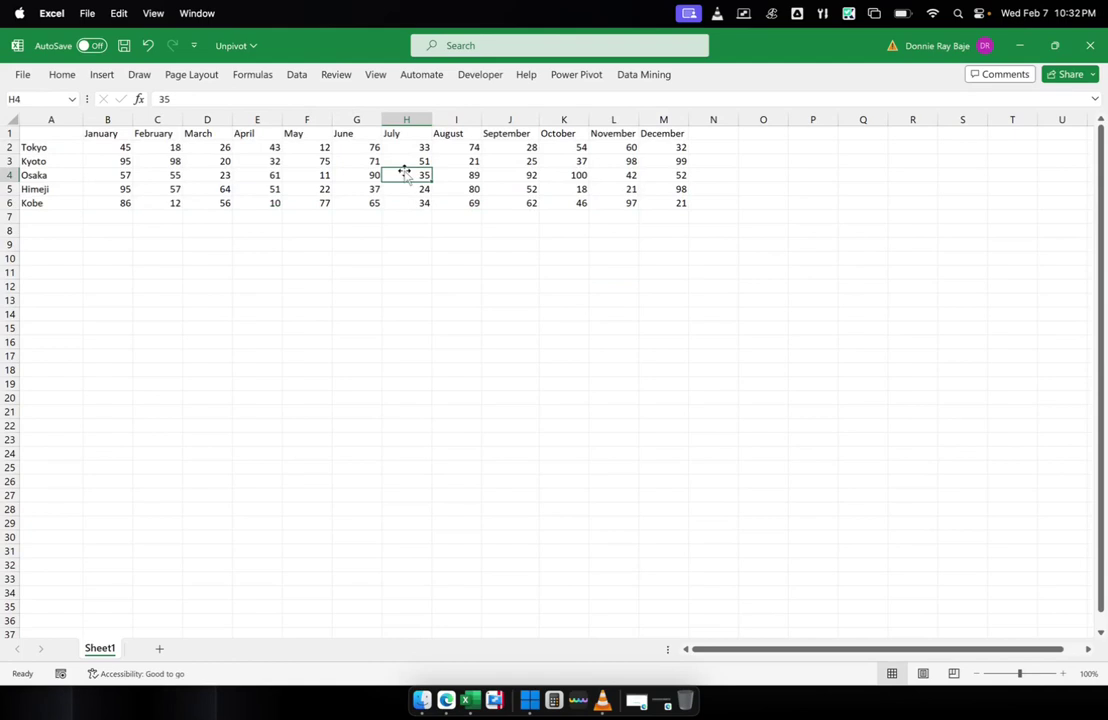
pyautogui.click(310, 164)
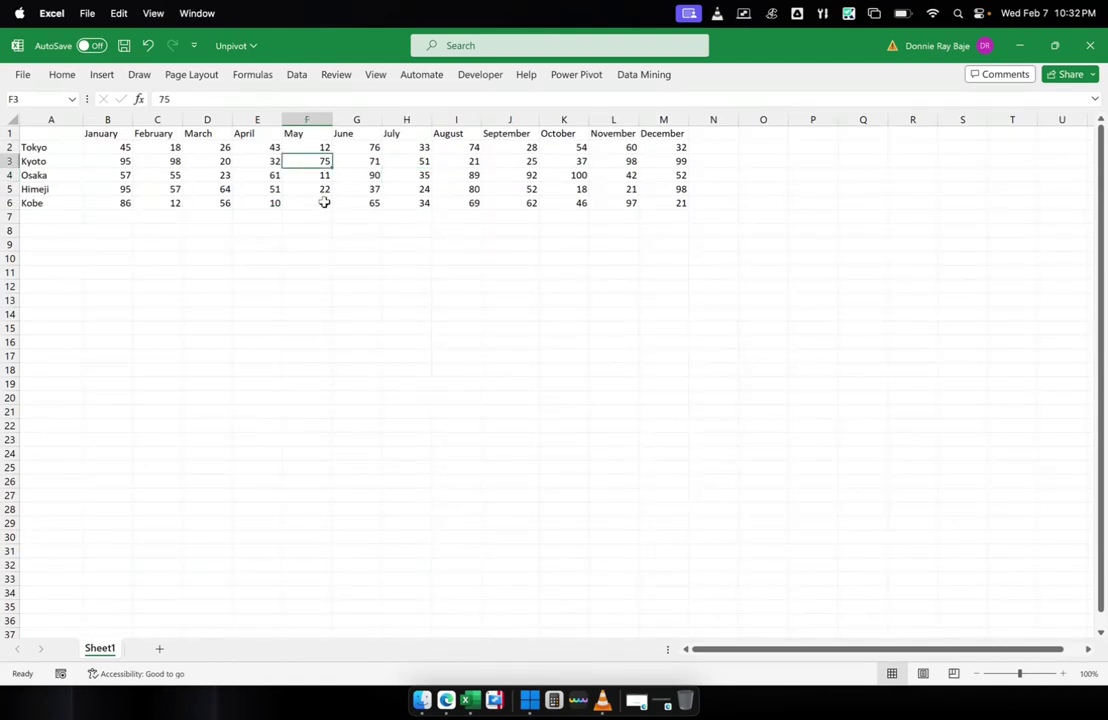
pyautogui.hotkey('ctrl', 't')
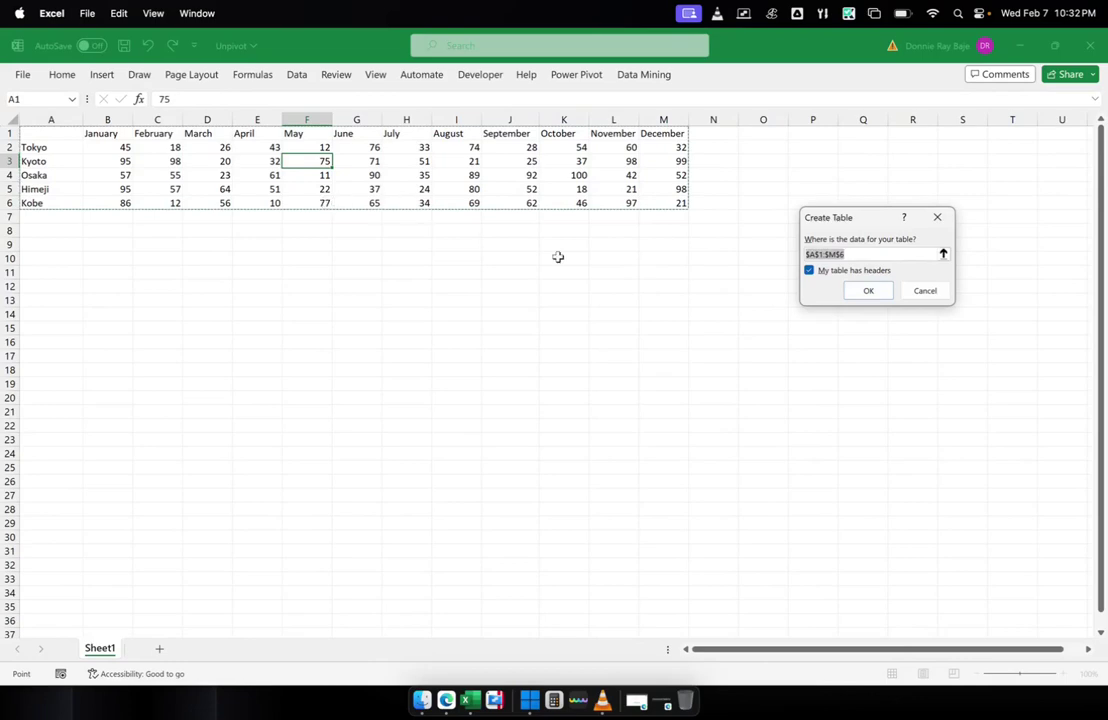
pyautogui.moveTo(863, 217); pyautogui.dragTo(506, 241)
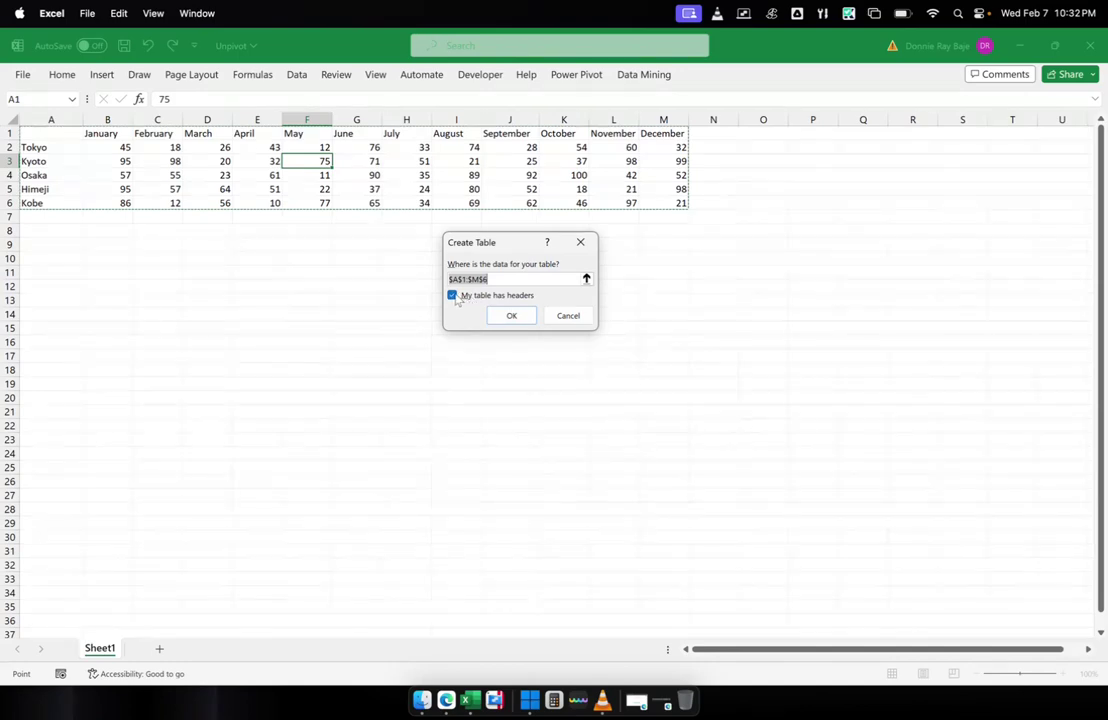
pyautogui.click(511, 315)
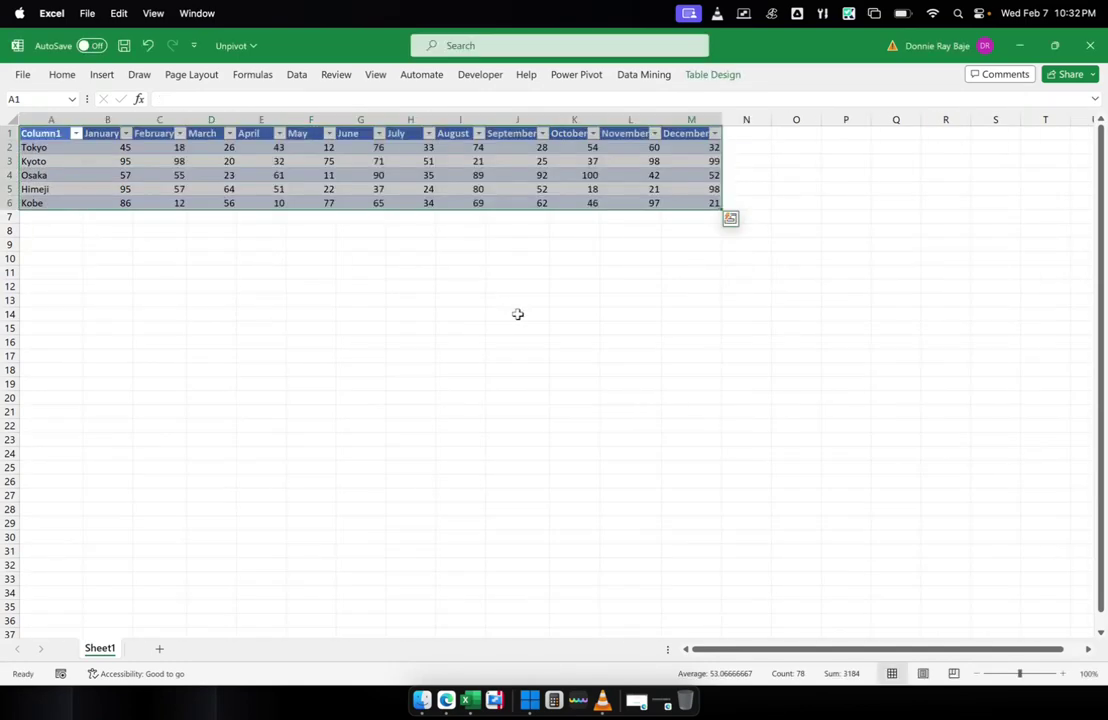
# With a cell in the city table selected, show the Data tab's Get & Transform commands
pyautogui.click(570, 189)
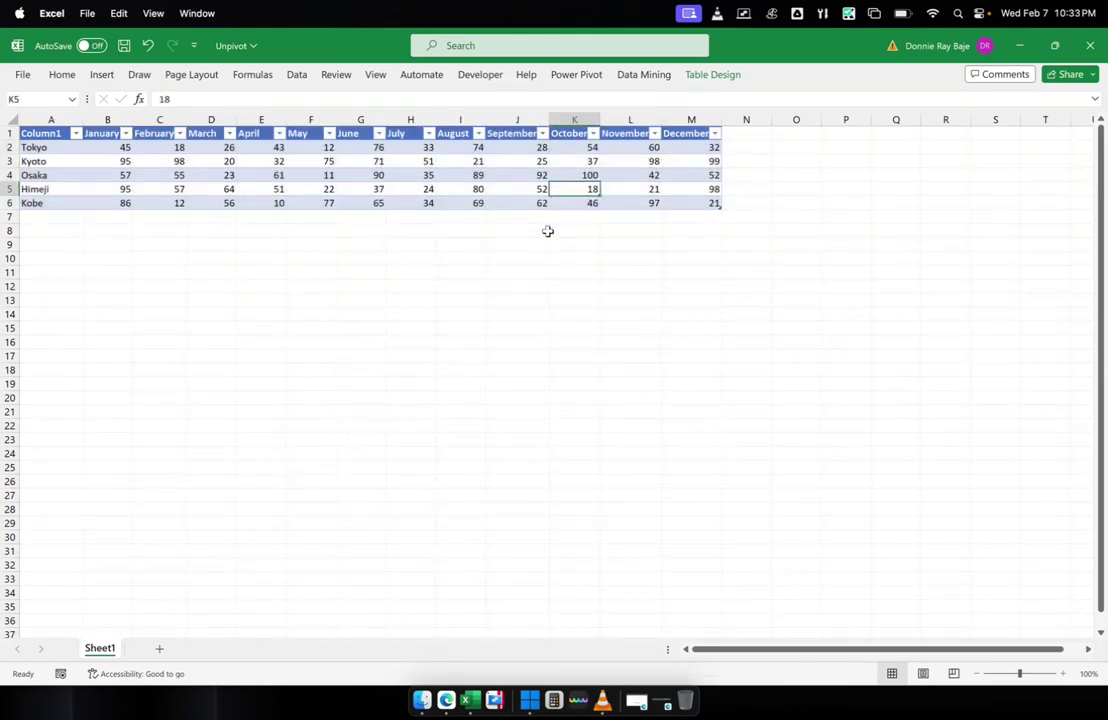
pyautogui.click(473, 175)
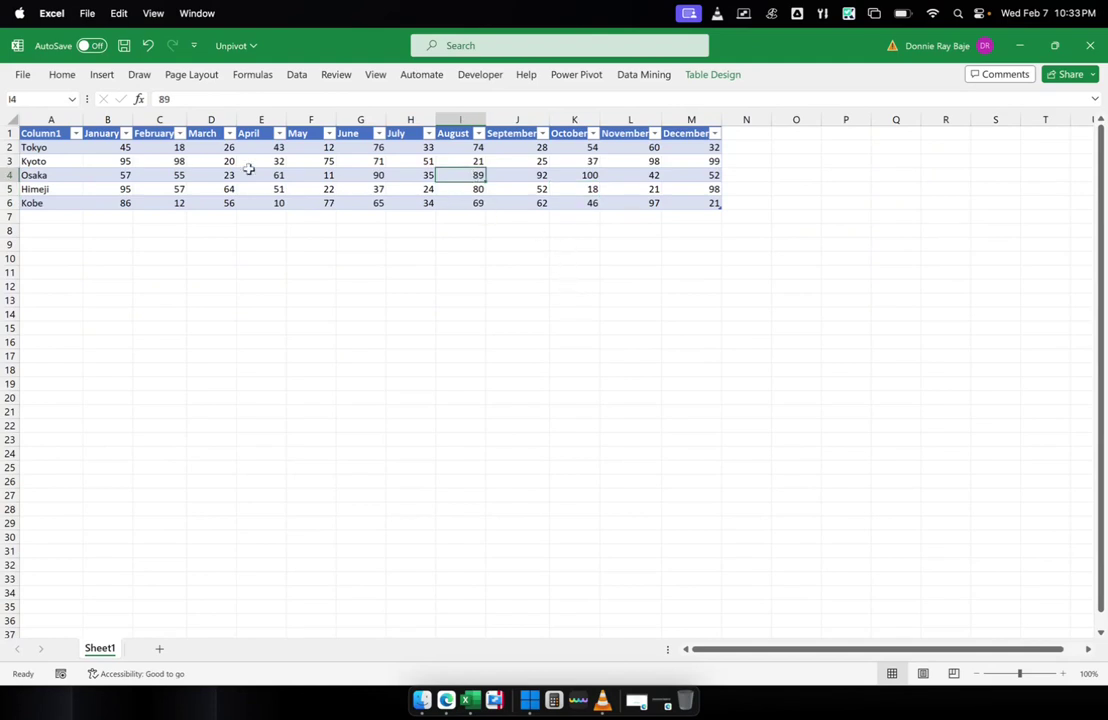
pyautogui.click(176, 148)
pyautogui.click(293, 173)
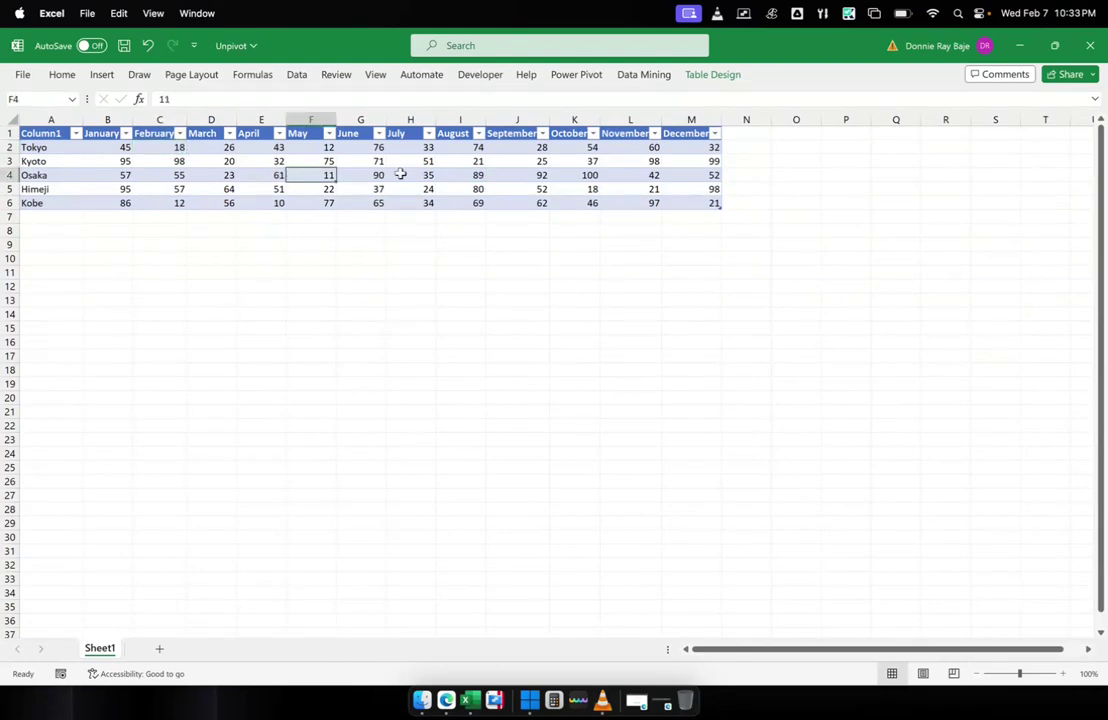
pyautogui.click(400, 173)
pyautogui.click(298, 173)
pyautogui.click(300, 76)
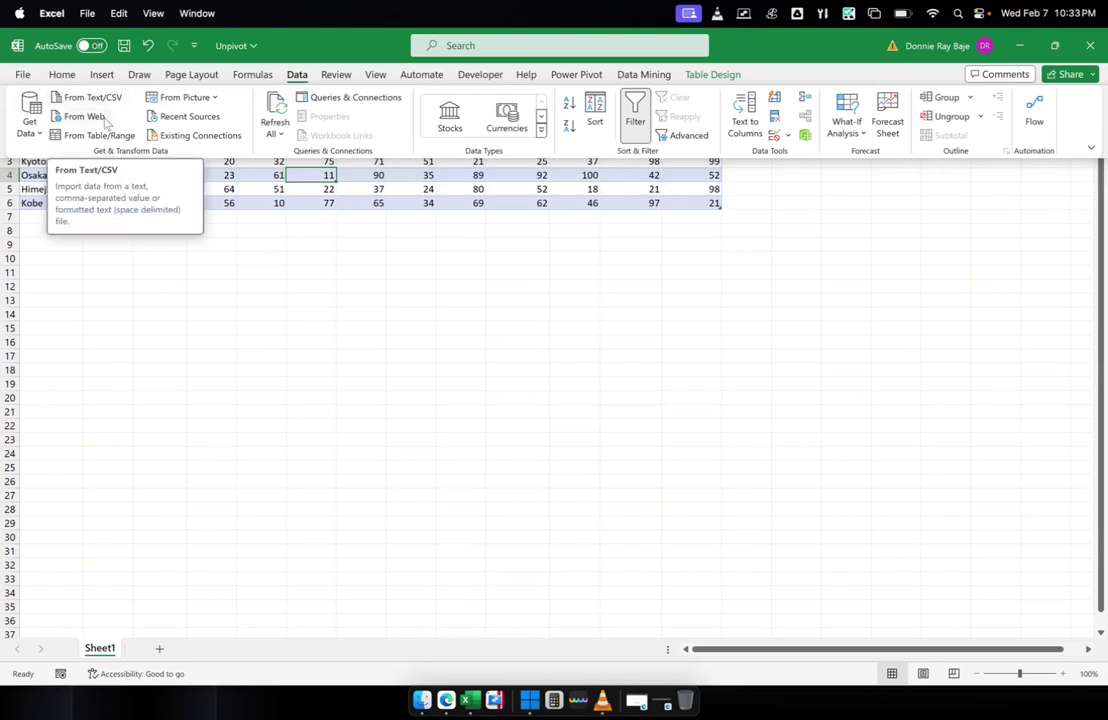
# Create the Table1 query from the city table using From Table/Range
pyautogui.click(30, 126)
pyautogui.click(33, 131)
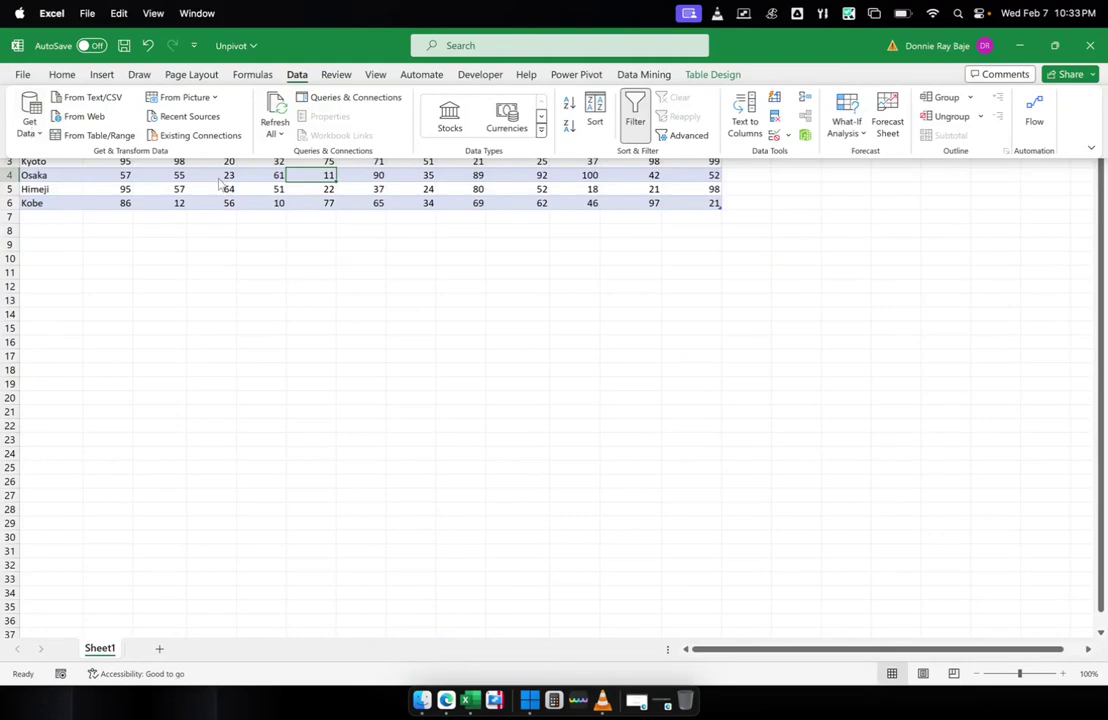
pyautogui.click(101, 137)
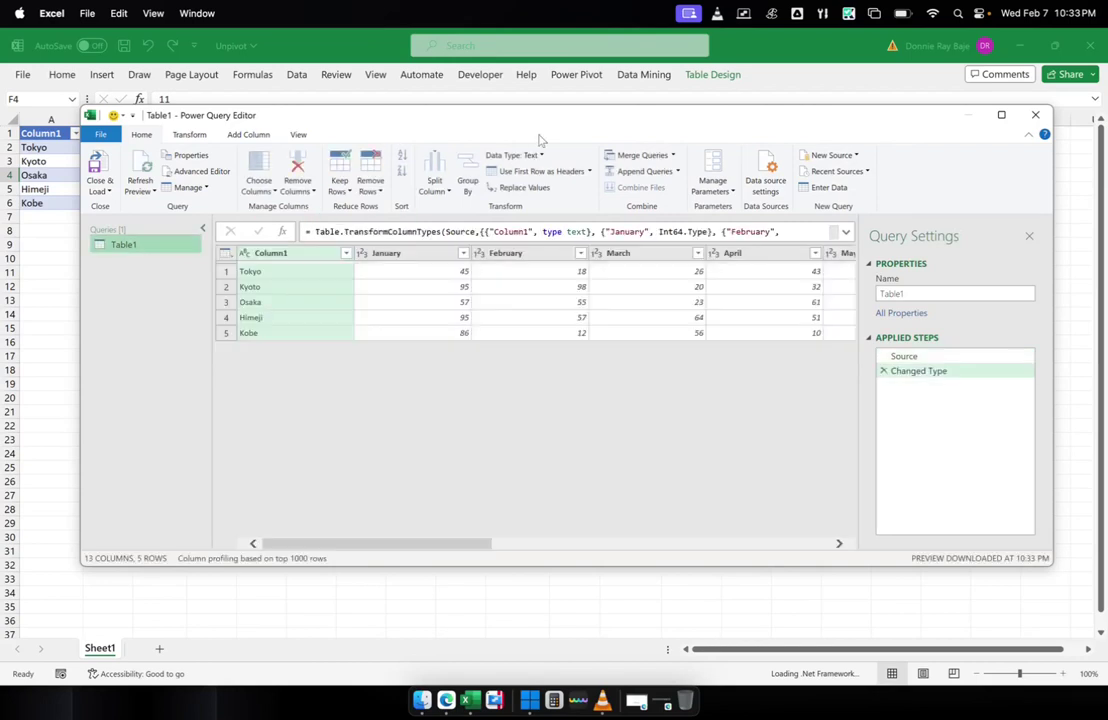
# Maximize the Power Query Editor window and show its Transform commands
pyautogui.click(1001, 114)
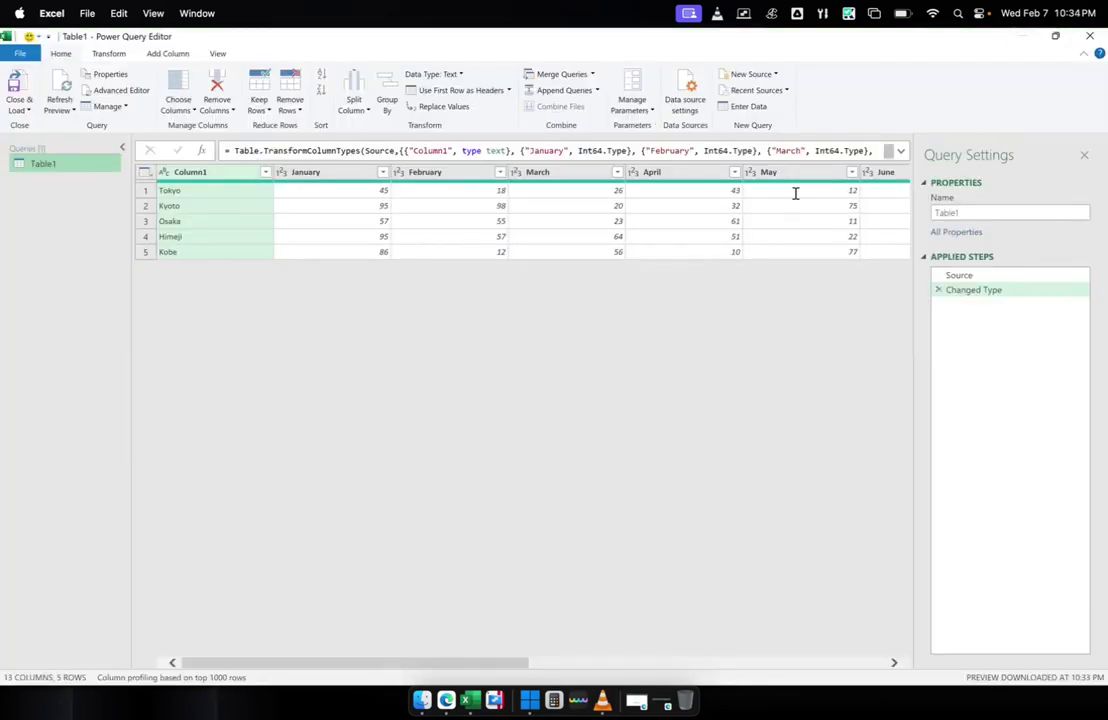
pyautogui.moveTo(368, 665); pyautogui.dragTo(331, 640)
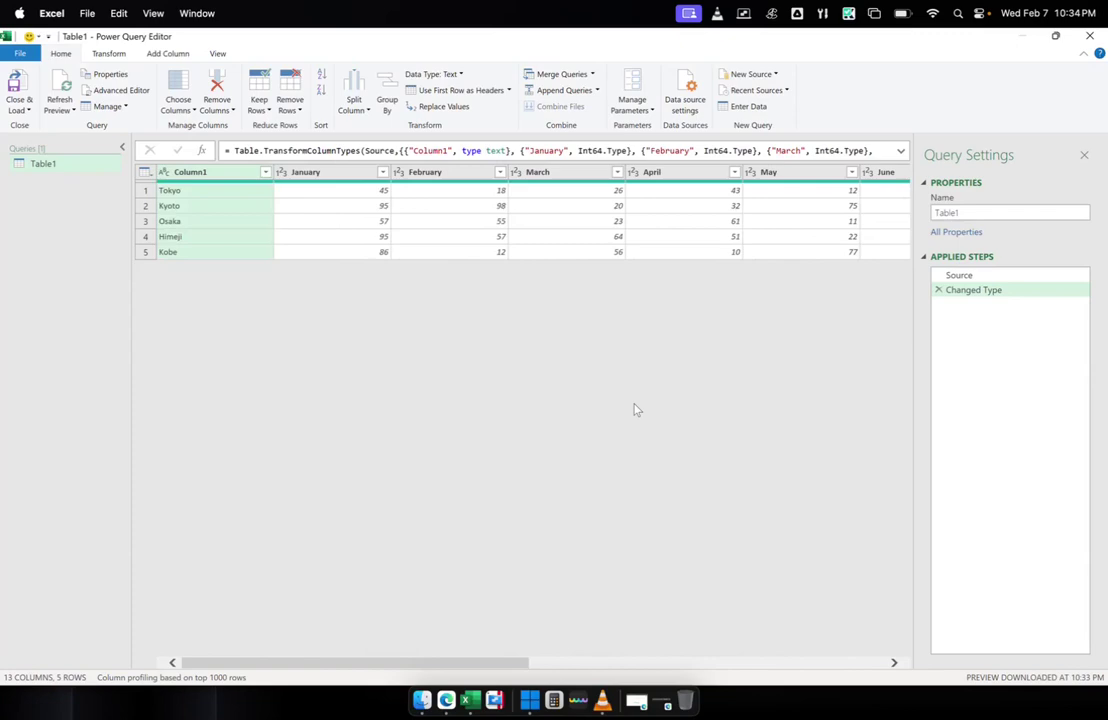
pyautogui.click(1055, 38)
pyautogui.doubleClick(428, 114)
pyautogui.click(120, 58)
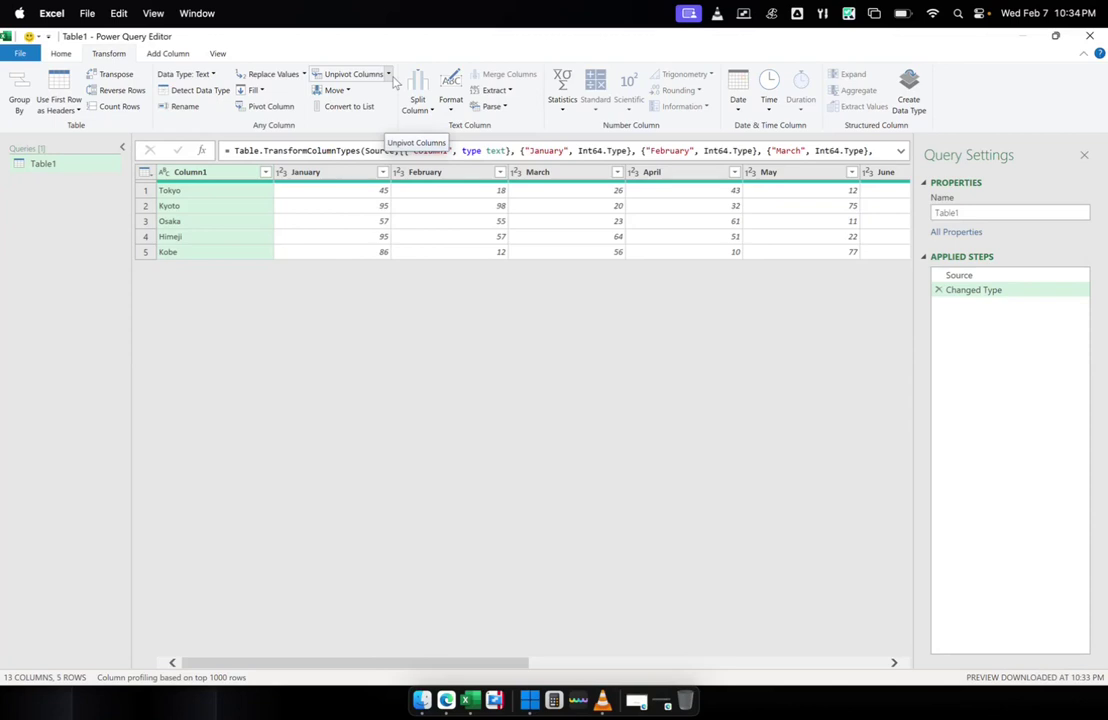
# With Column1 selected, apply Unpivot Other Columns to get Column1, Attribute and Value in 60 rows
pyautogui.click(391, 77)
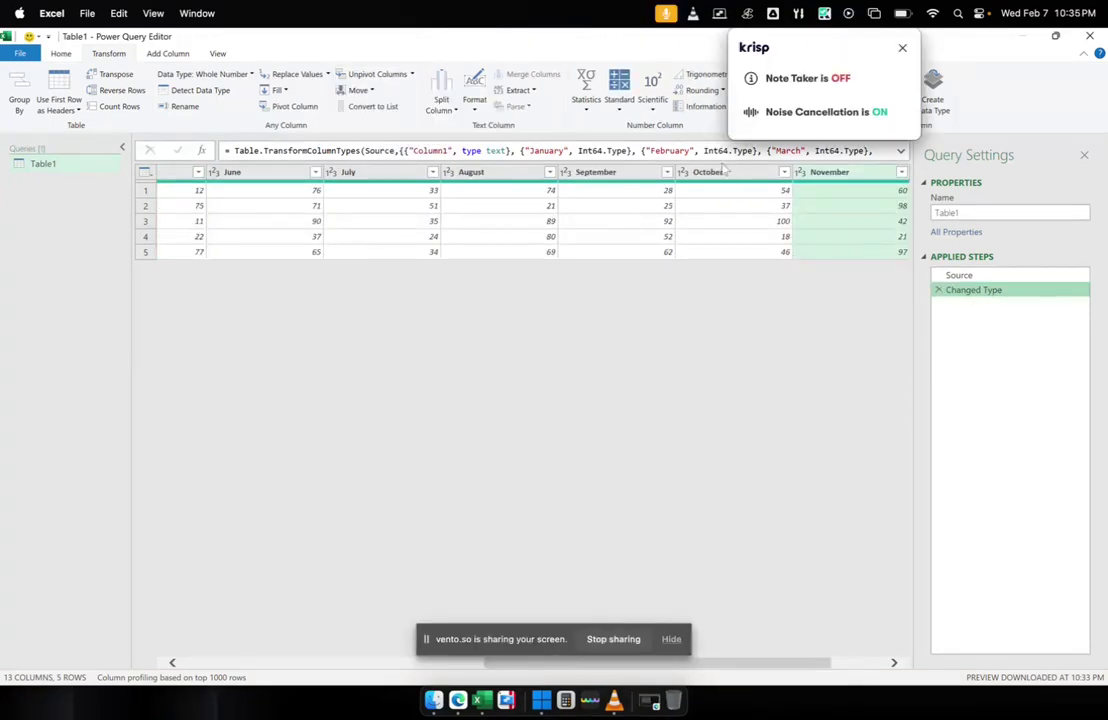
pyautogui.moveTo(756, 664); pyautogui.dragTo(466, 664)
pyautogui.click(669, 639)
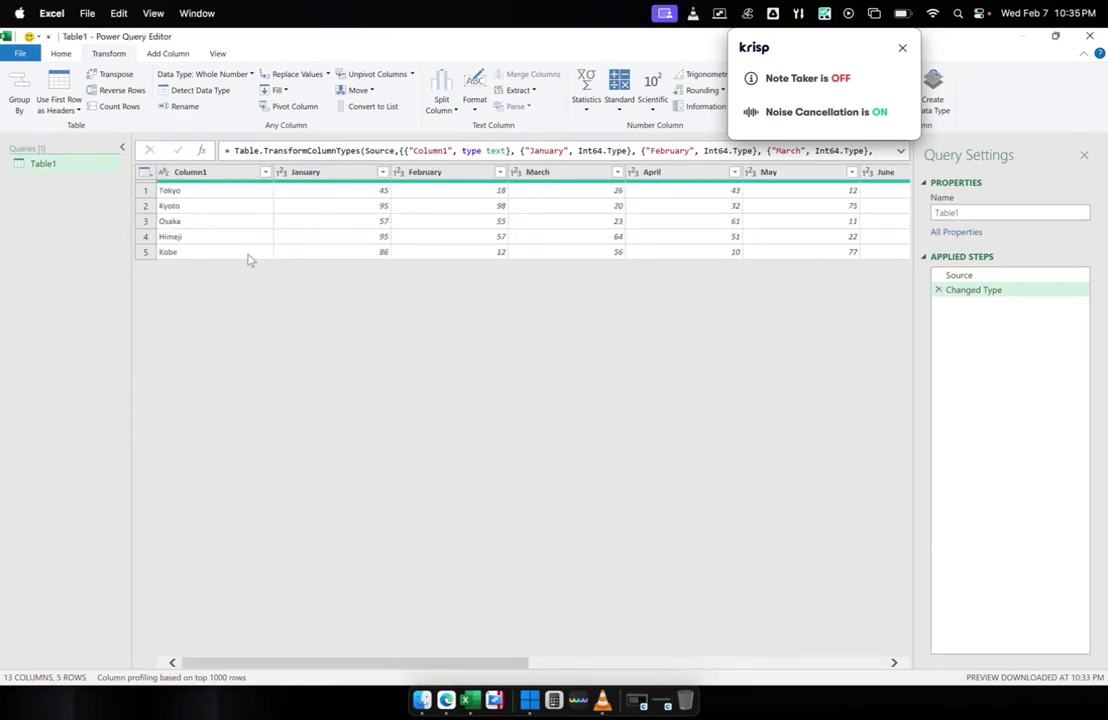
pyautogui.click(190, 172)
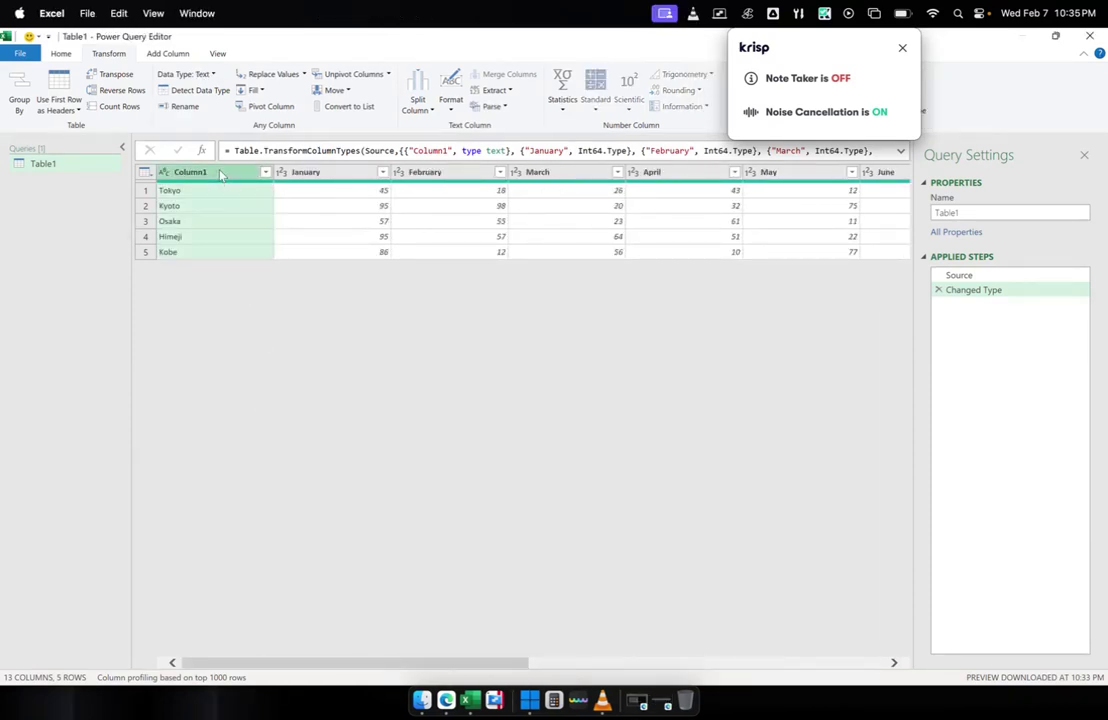
pyautogui.click(902, 47)
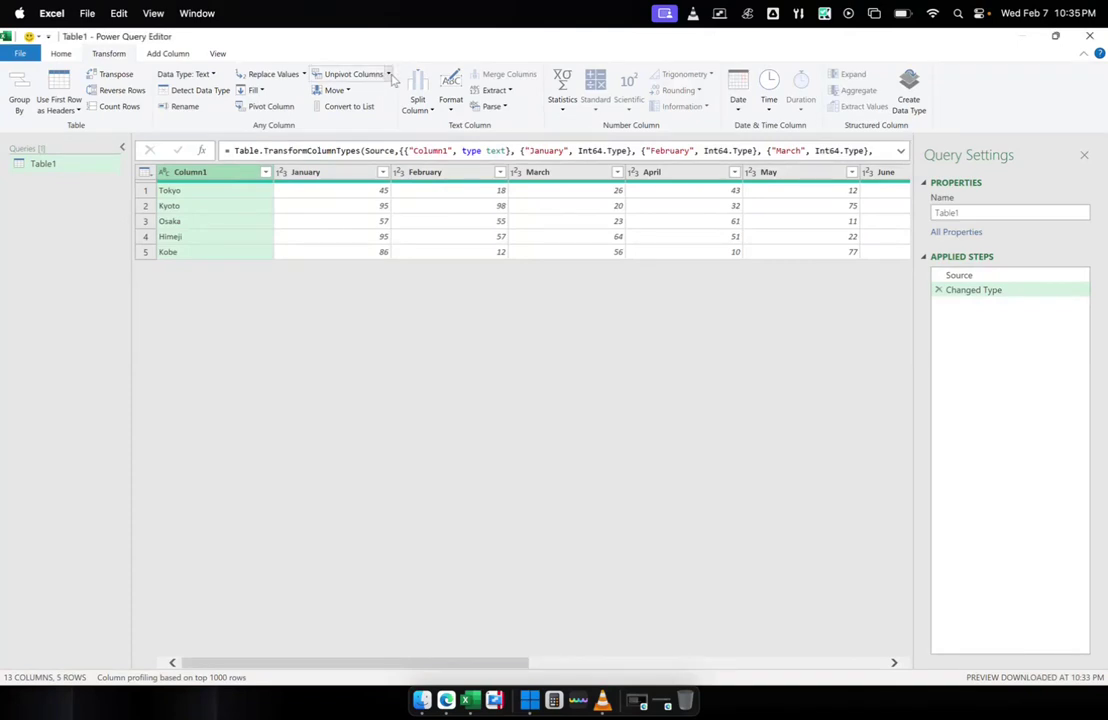
pyautogui.click(389, 76)
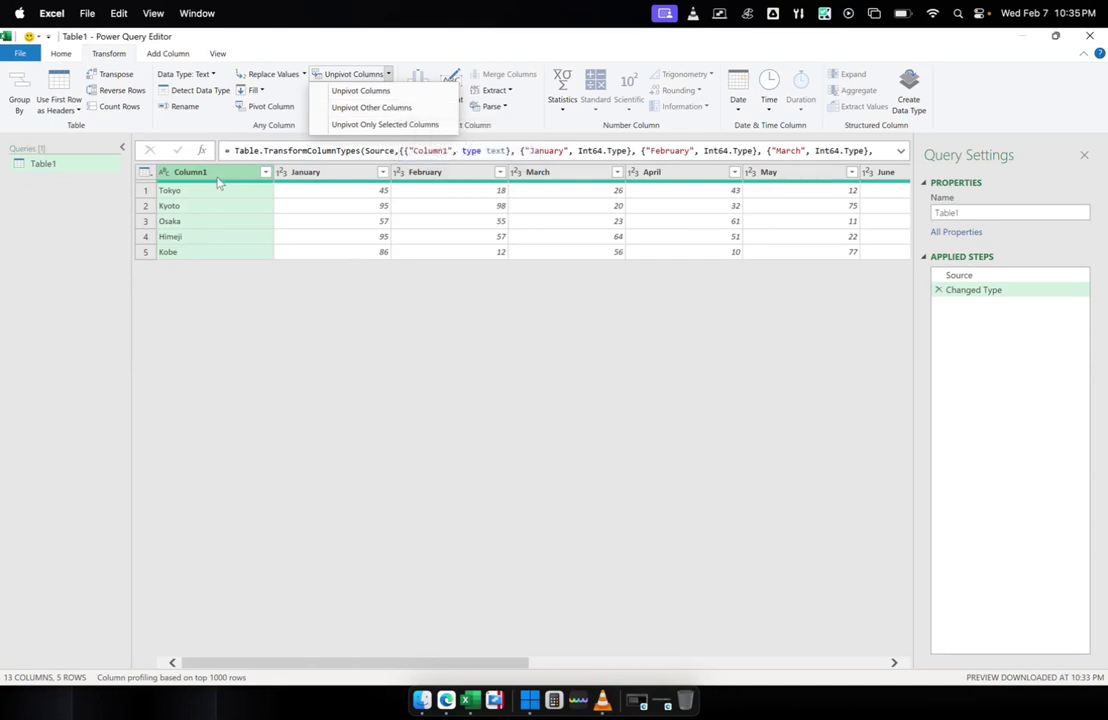
pyautogui.click(426, 108)
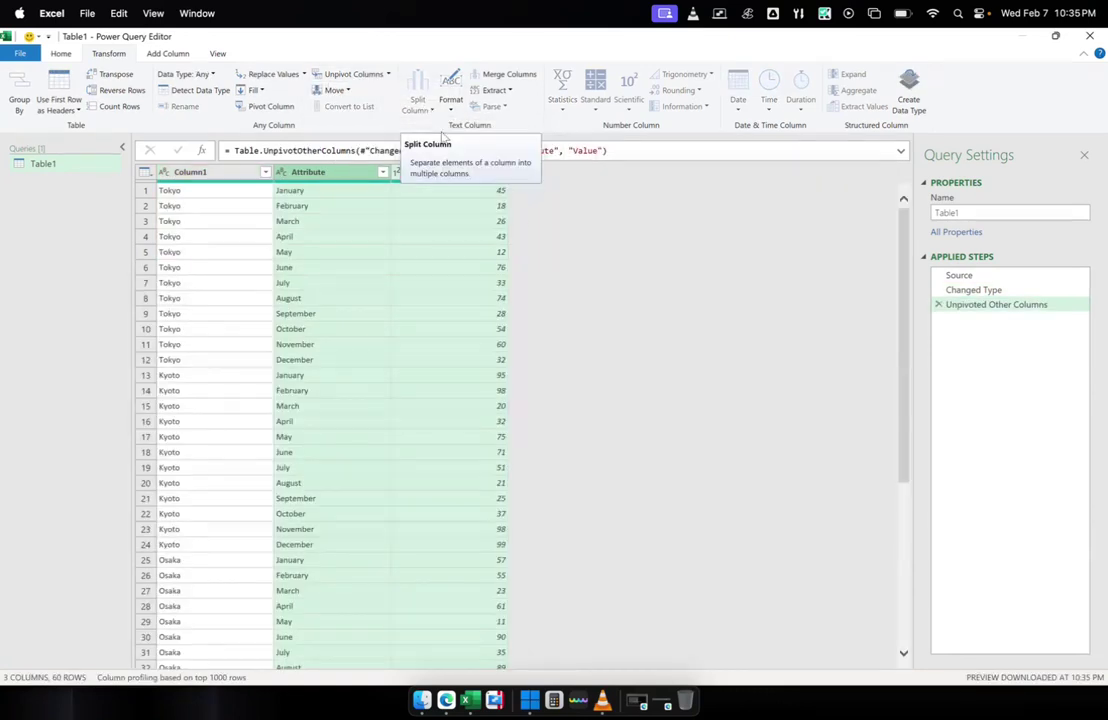
pyautogui.moveTo(905, 247); pyautogui.dragTo(878, 215)
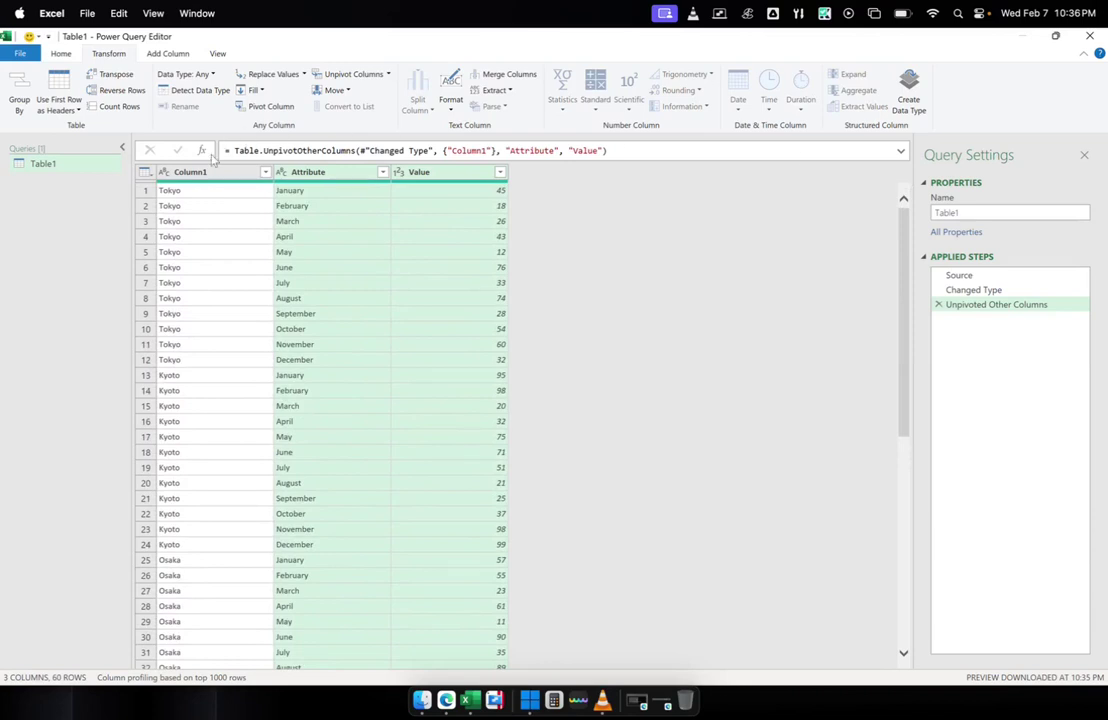
# Rename Column1 to City
pyautogui.click(217, 205)
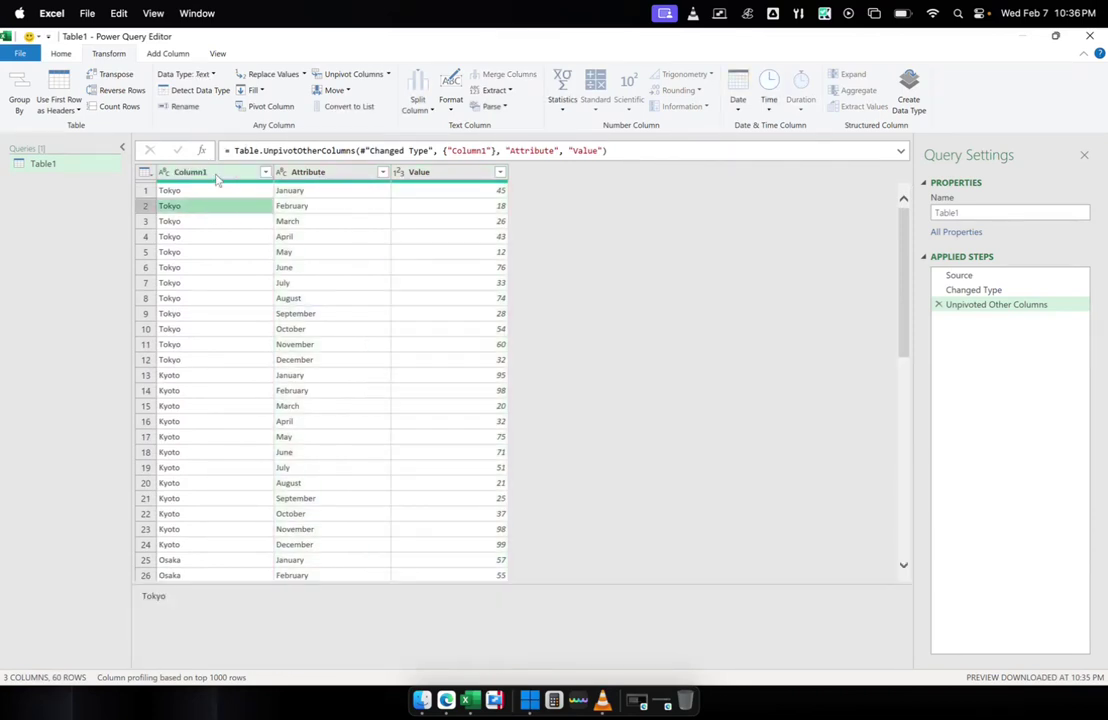
pyautogui.click(216, 176)
pyautogui.doubleClick(224, 170)
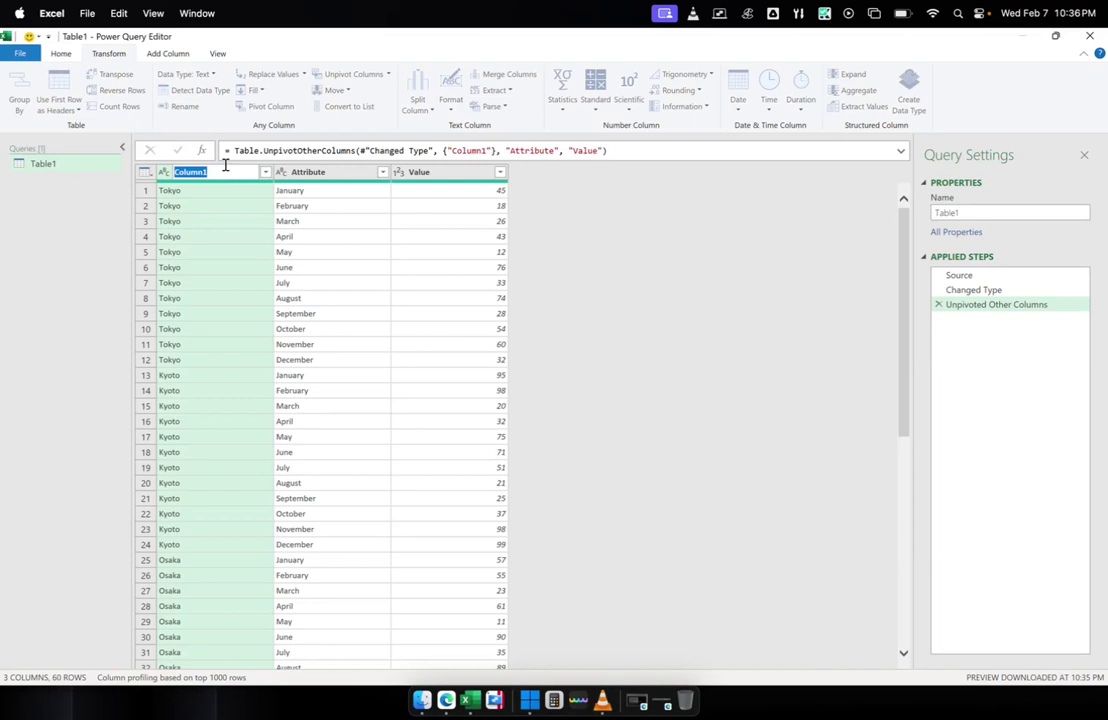
pyautogui.press('Return')
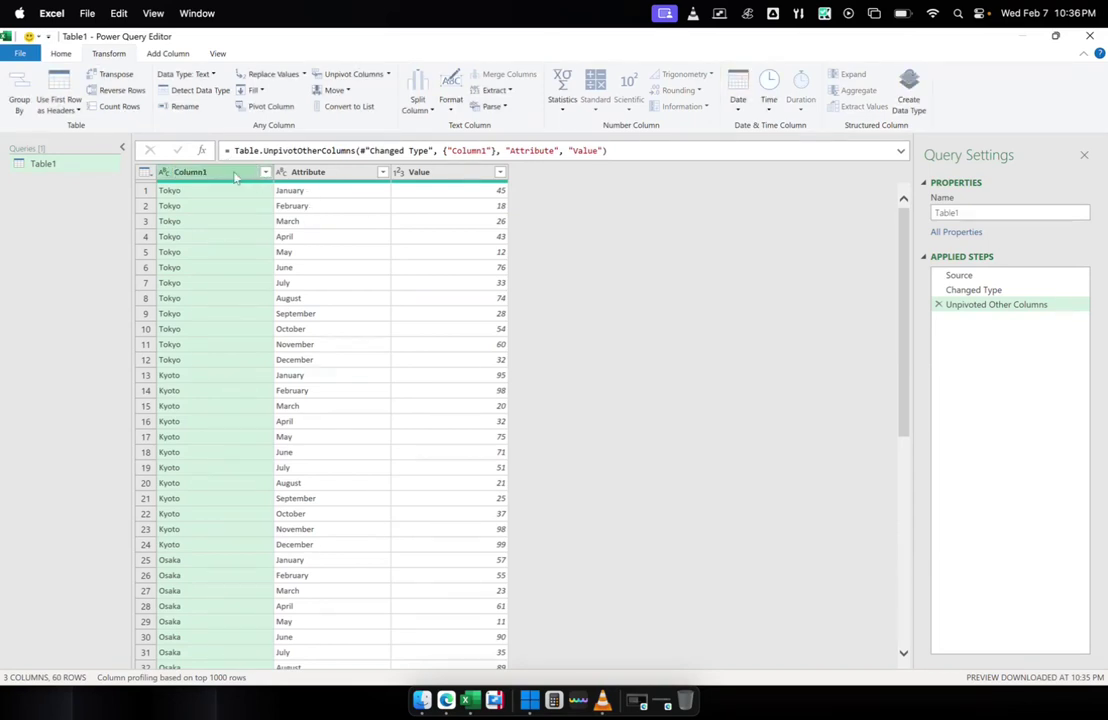
pyautogui.doubleClick(234, 172)
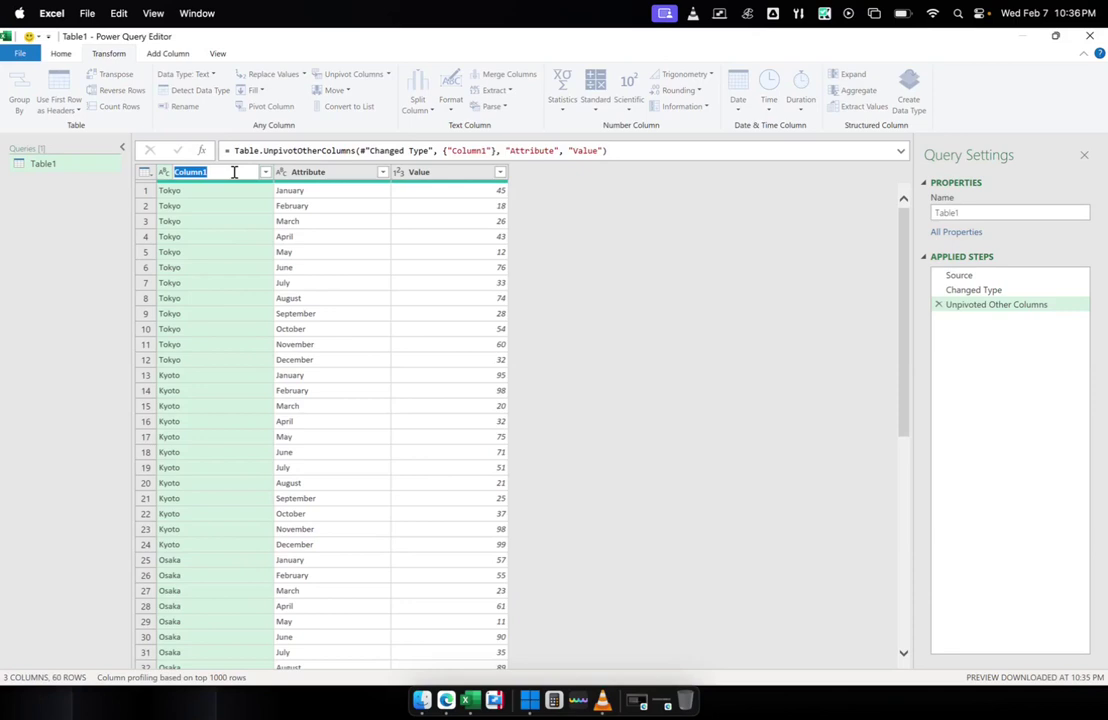
pyautogui.write('City')
pyautogui.press('Return')
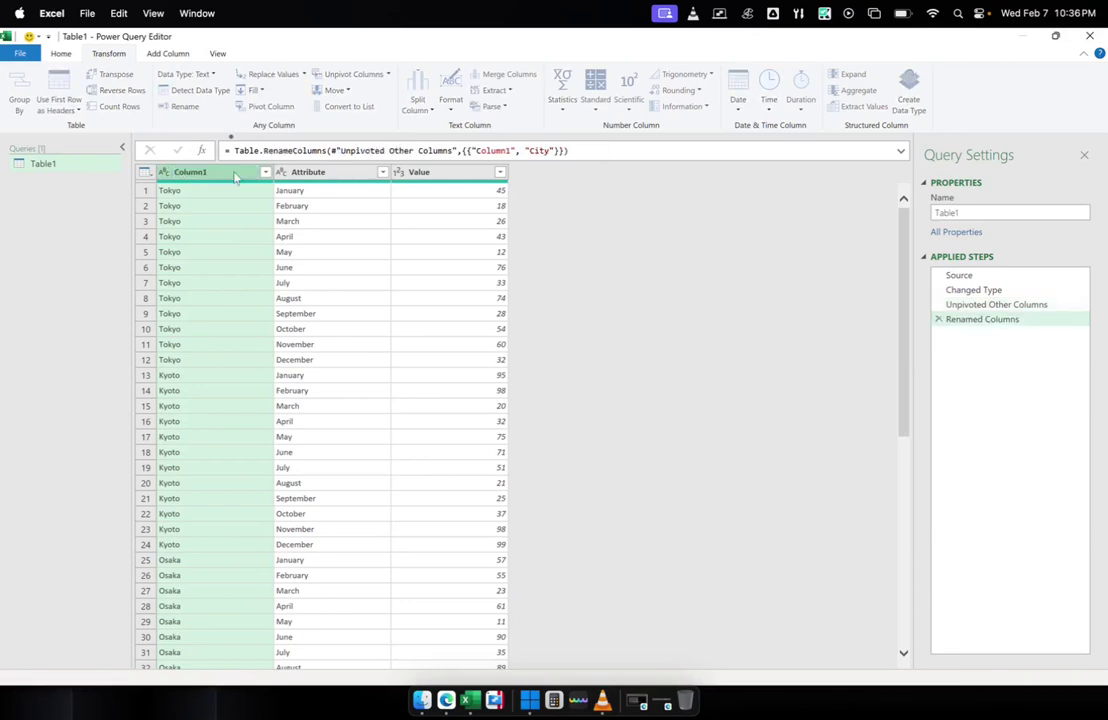
# Rename the Attribute column to Month and the Value column to Amount
pyautogui.doubleClick(345, 175)
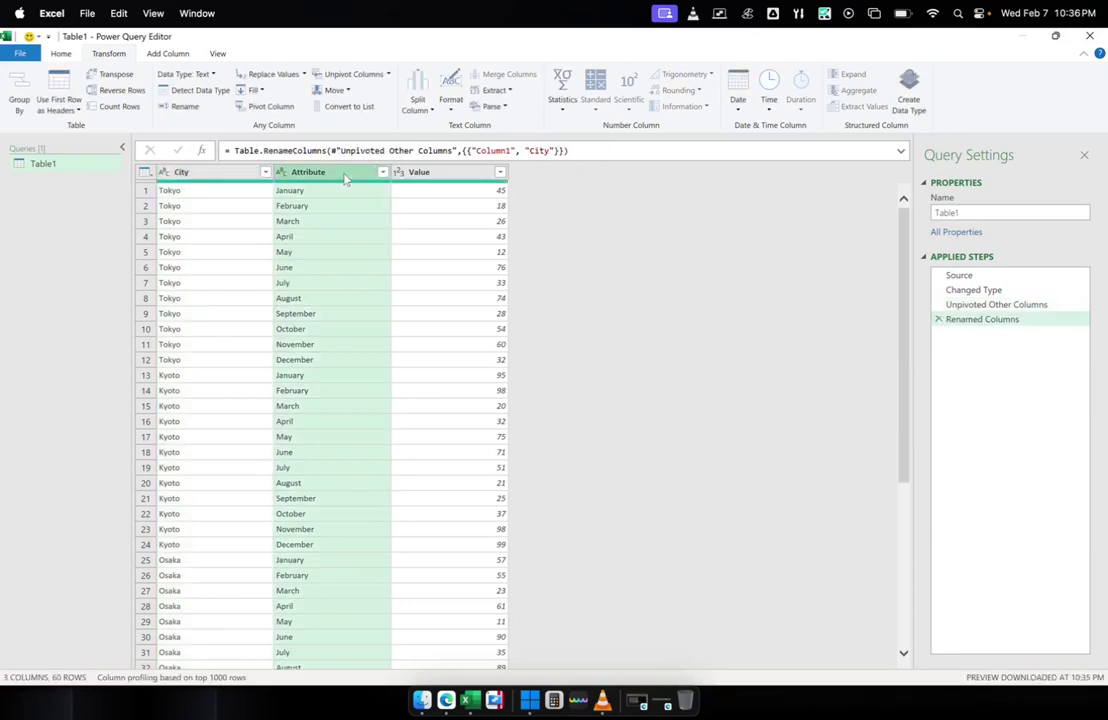
pyautogui.write('Month')
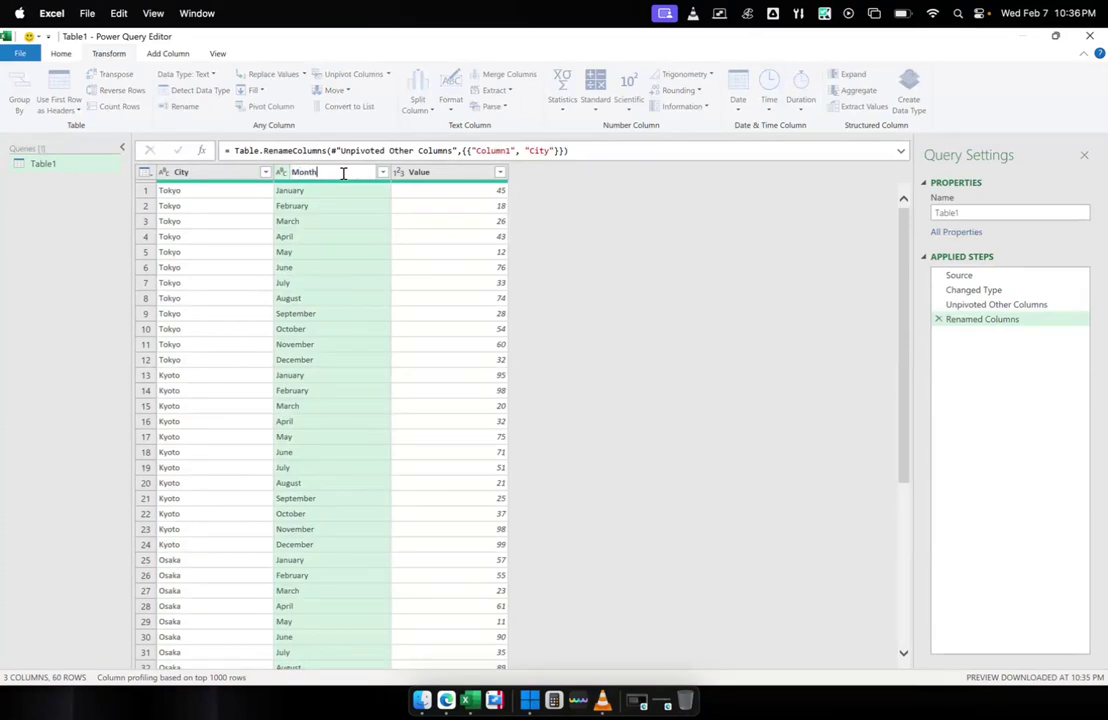
pyautogui.press('Return')
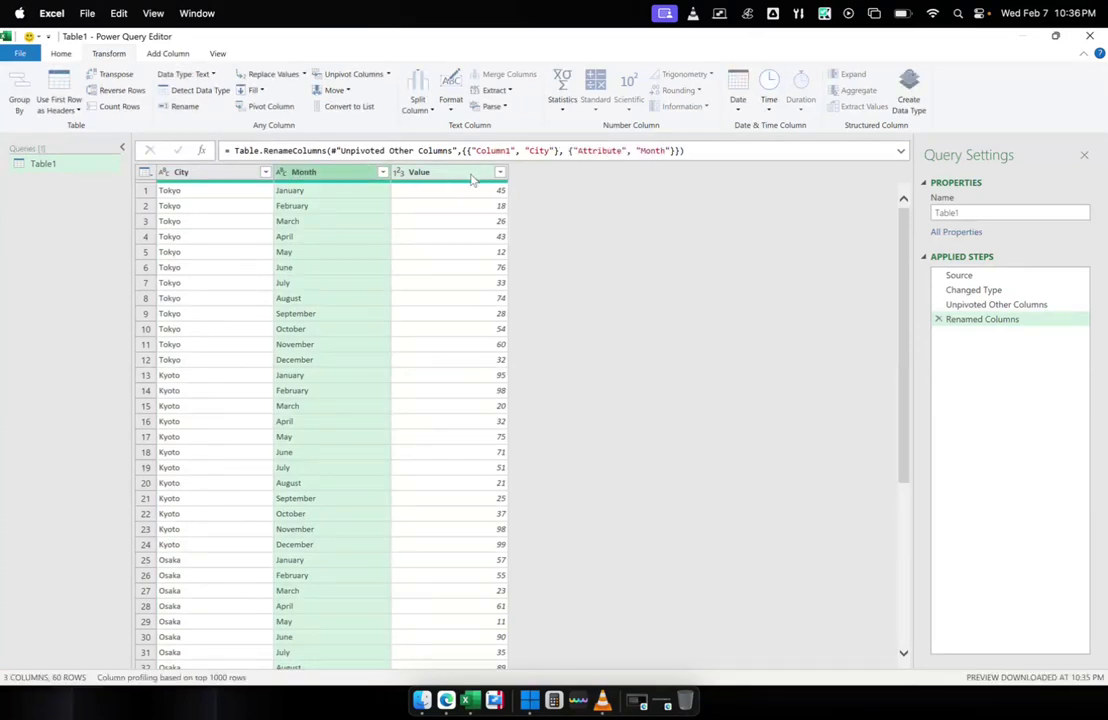
pyautogui.doubleClick(472, 174)
pyautogui.write('Amount')
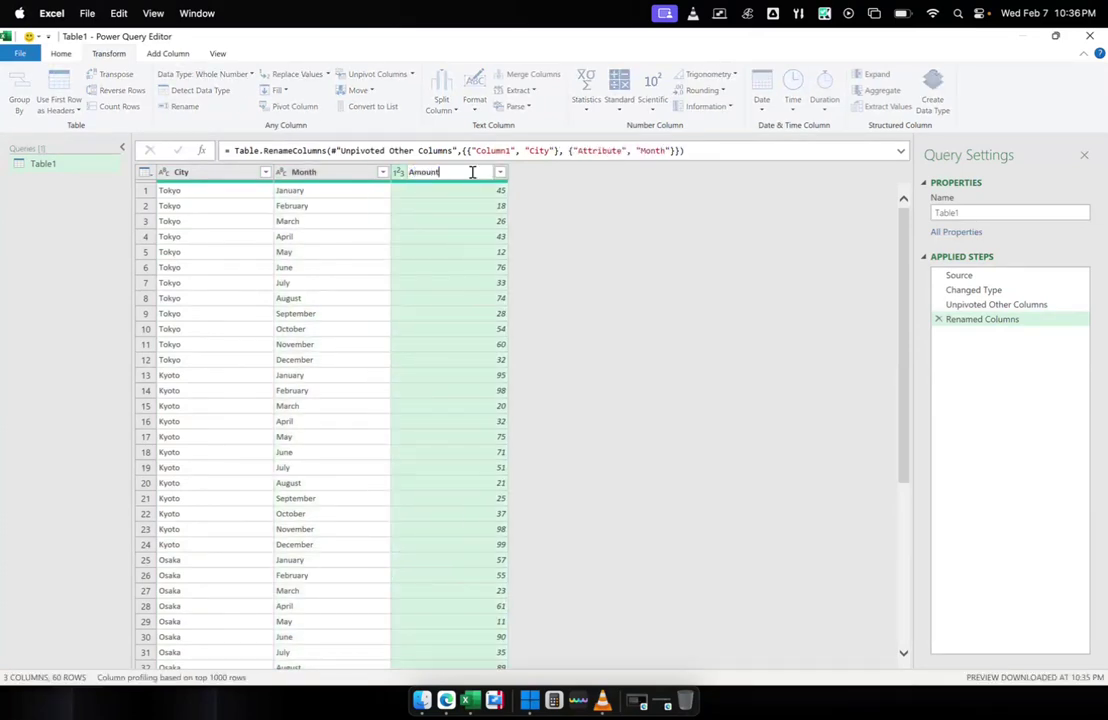
pyautogui.press('Return')
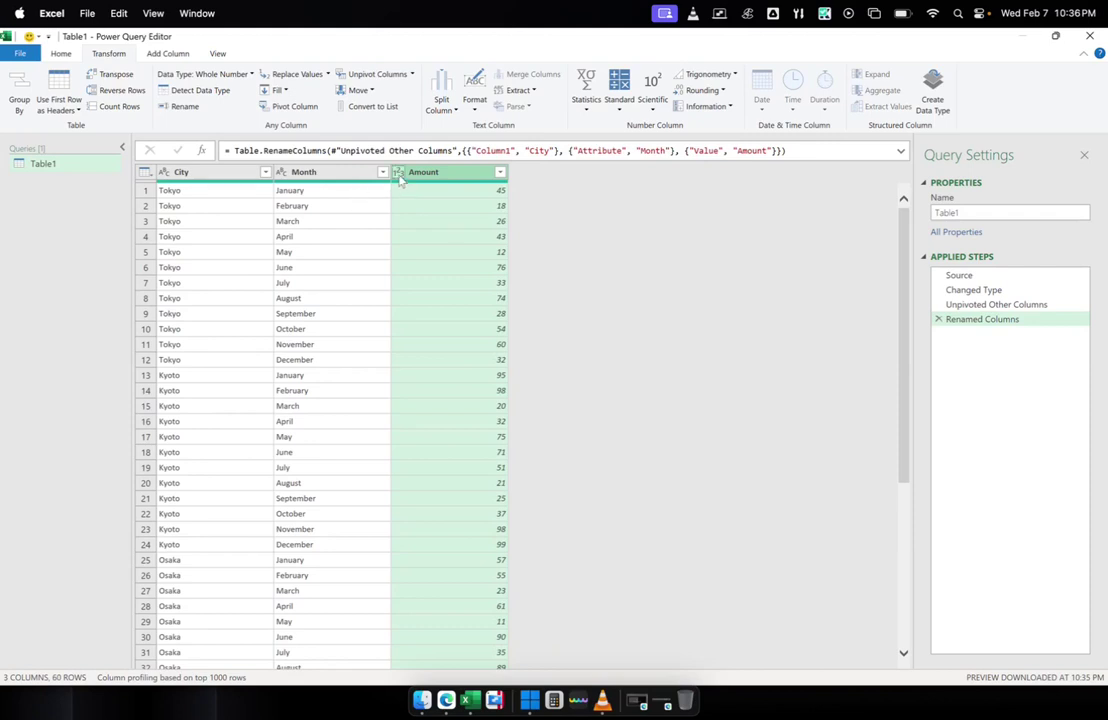
# Check the Amount data type options without changing them, then select City row 1
pyautogui.click(399, 173)
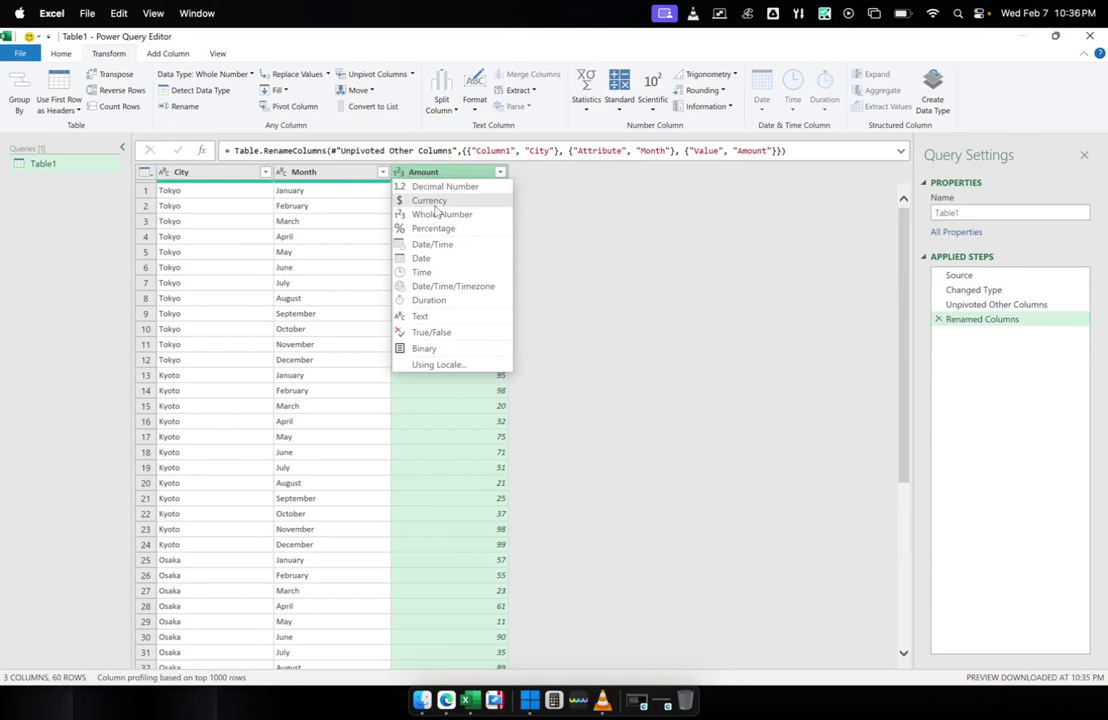
pyautogui.click(317, 287)
pyautogui.click(232, 204)
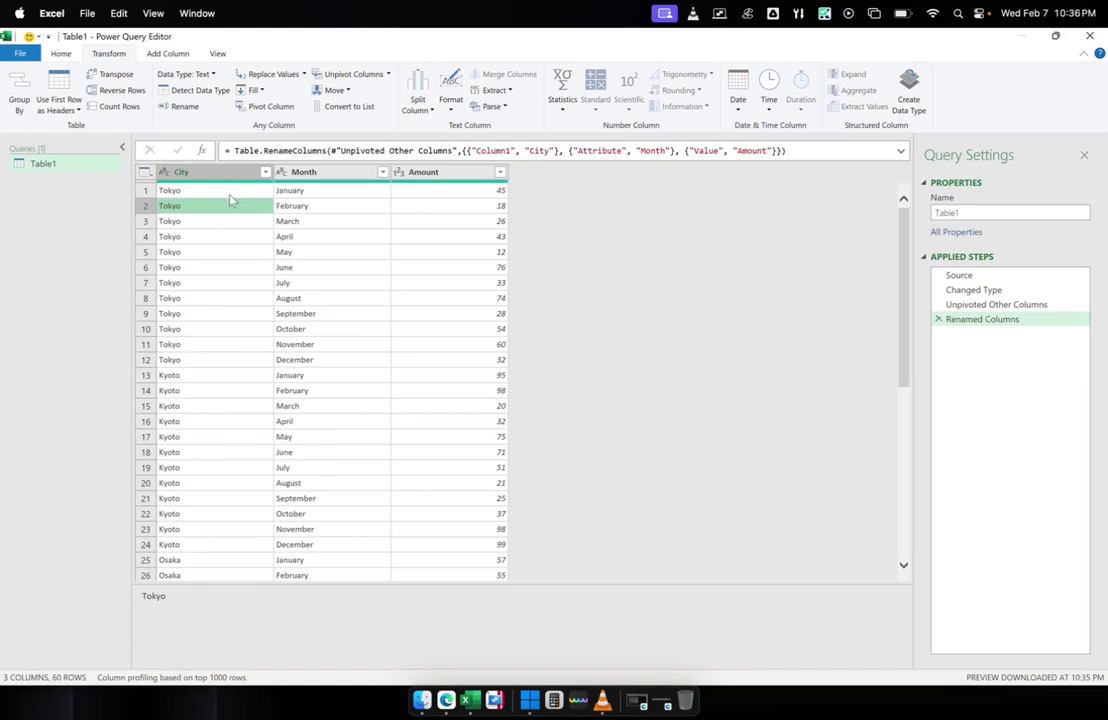
pyautogui.press('Up')
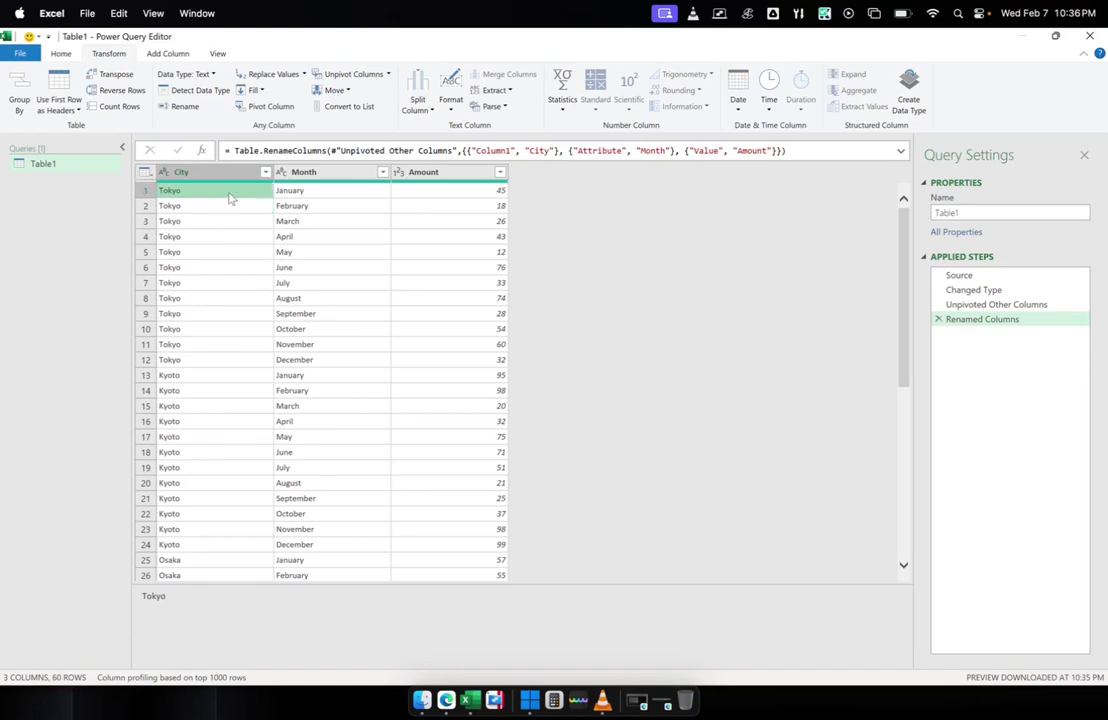
# Close & Load the query to the Table1 sheet and widen columns A–C equally
pyautogui.click(61, 55)
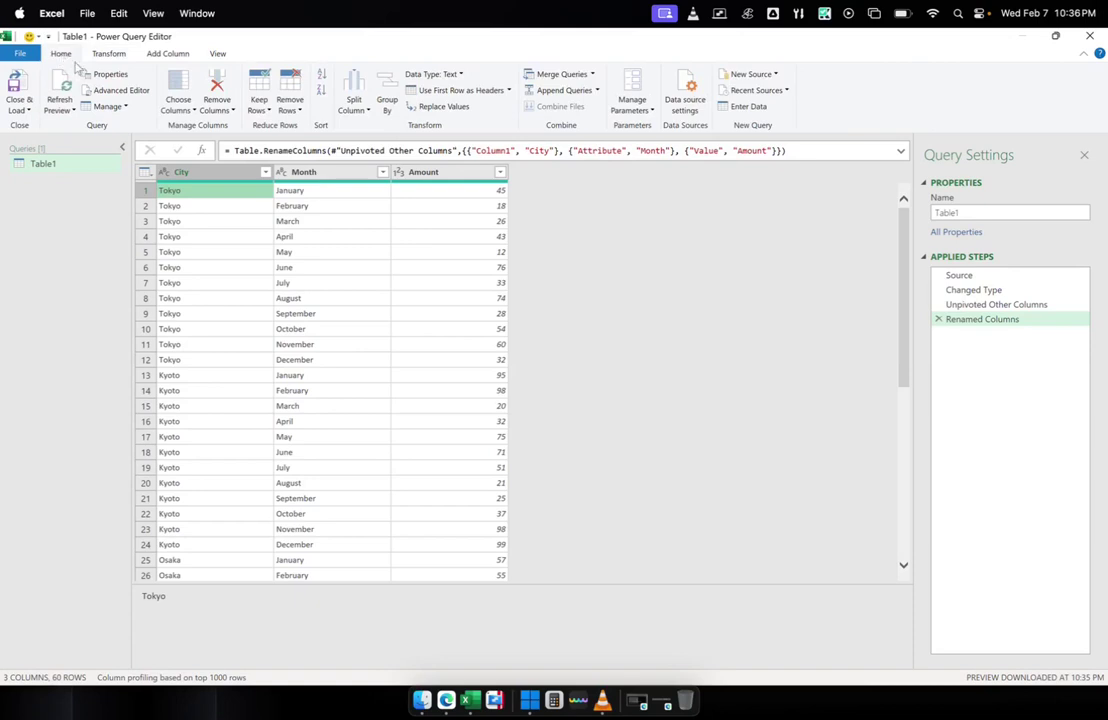
pyautogui.click(20, 88)
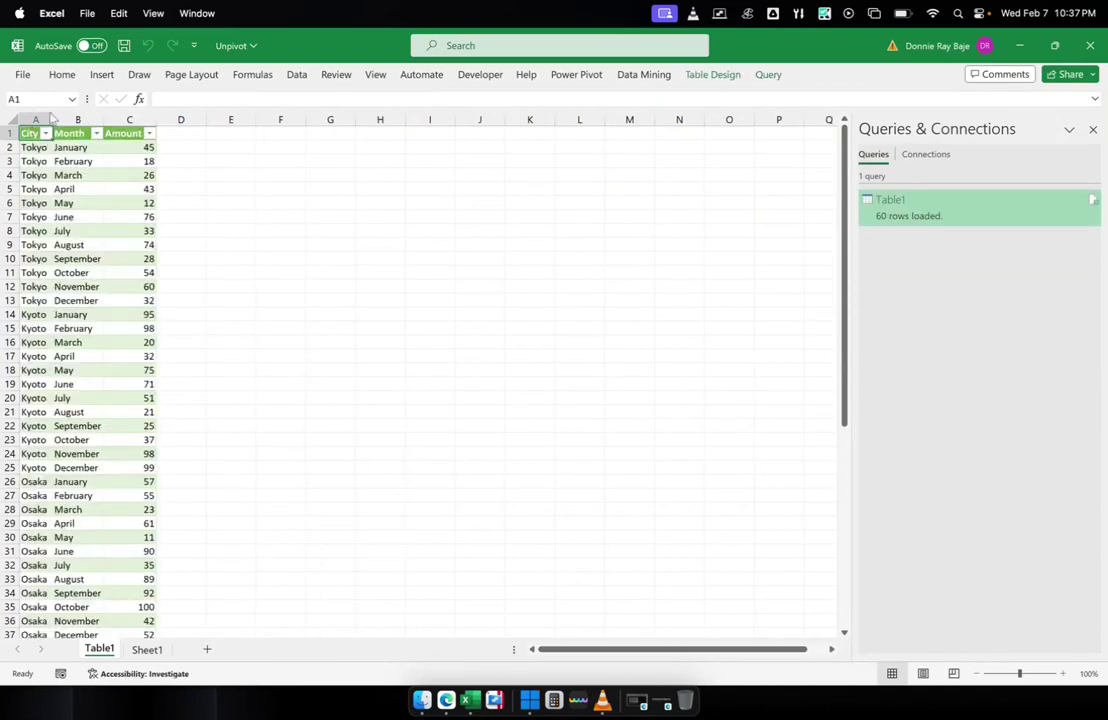
pyautogui.moveTo(52, 118); pyautogui.dragTo(104, 119)
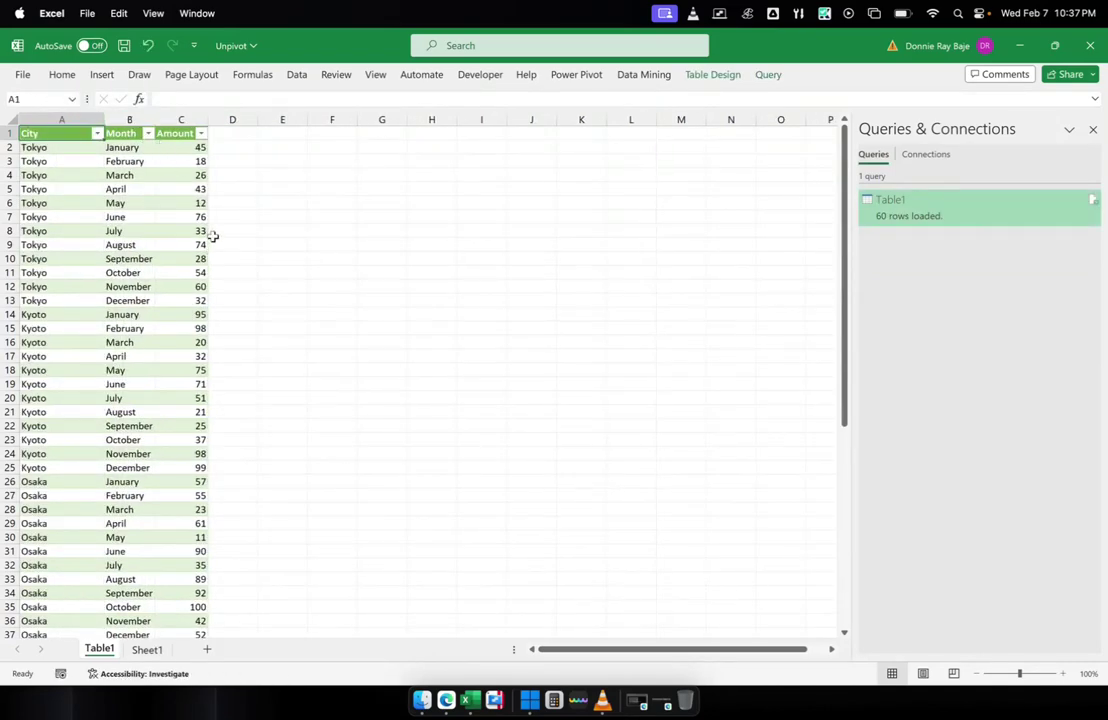
pyautogui.hotkey('ctrl', 'pagedown')
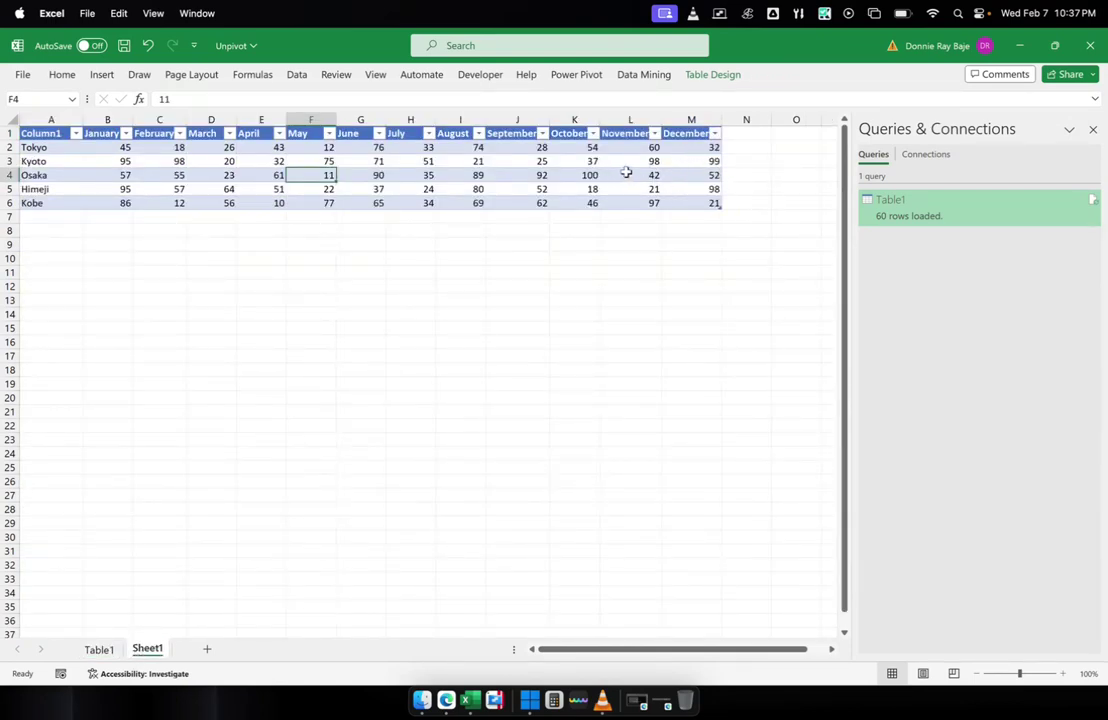
pyautogui.click(113, 651)
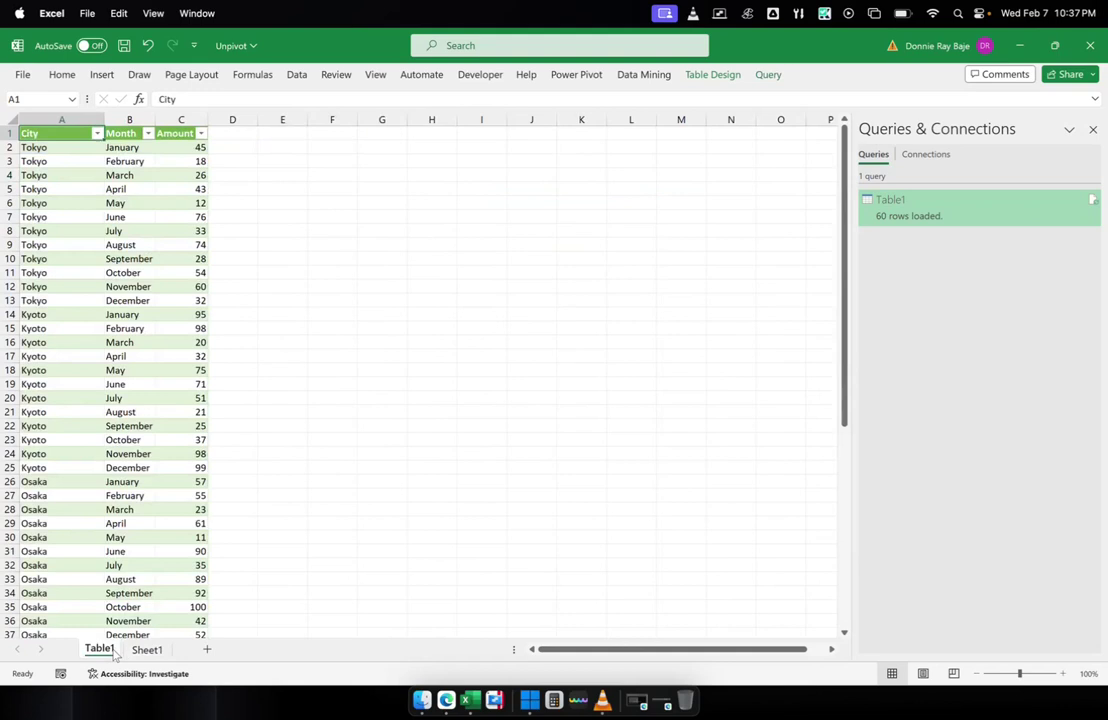
pyautogui.click(130, 652)
pyautogui.click(100, 651)
pyautogui.moveTo(93, 117); pyautogui.dragTo(182, 118)
pyautogui.click(237, 243)
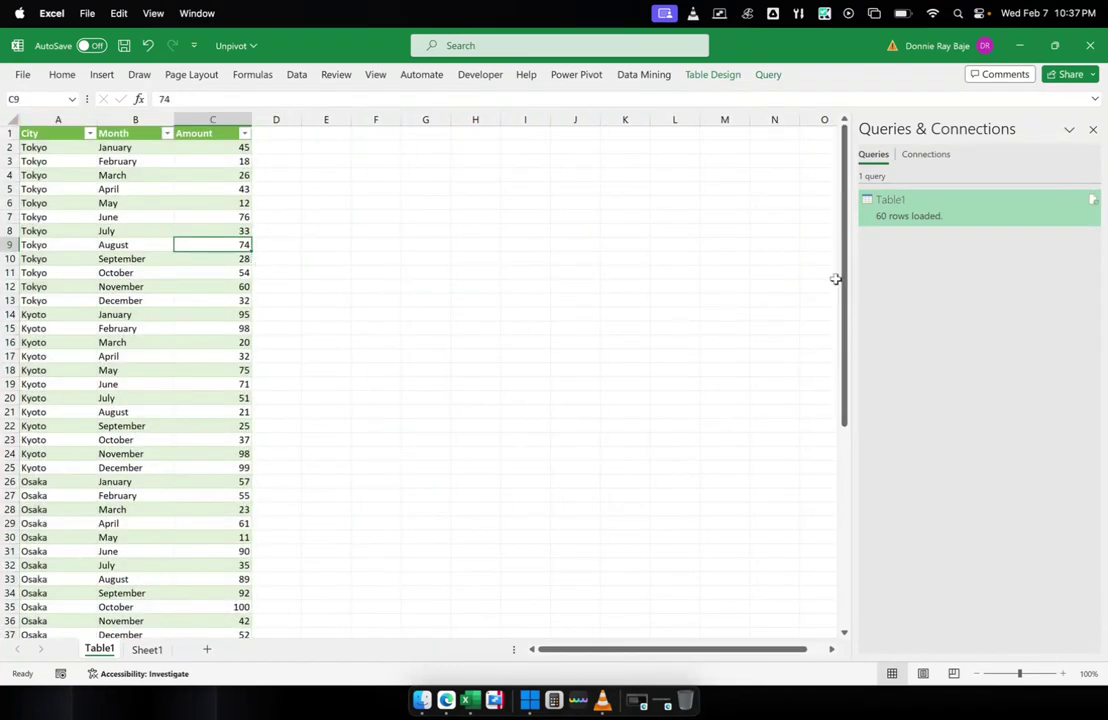
pyautogui.moveTo(845, 283); pyautogui.dragTo(856, 246)
# Start inserting a PivotTable from Table1, then cancel it
pyautogui.click(145, 187)
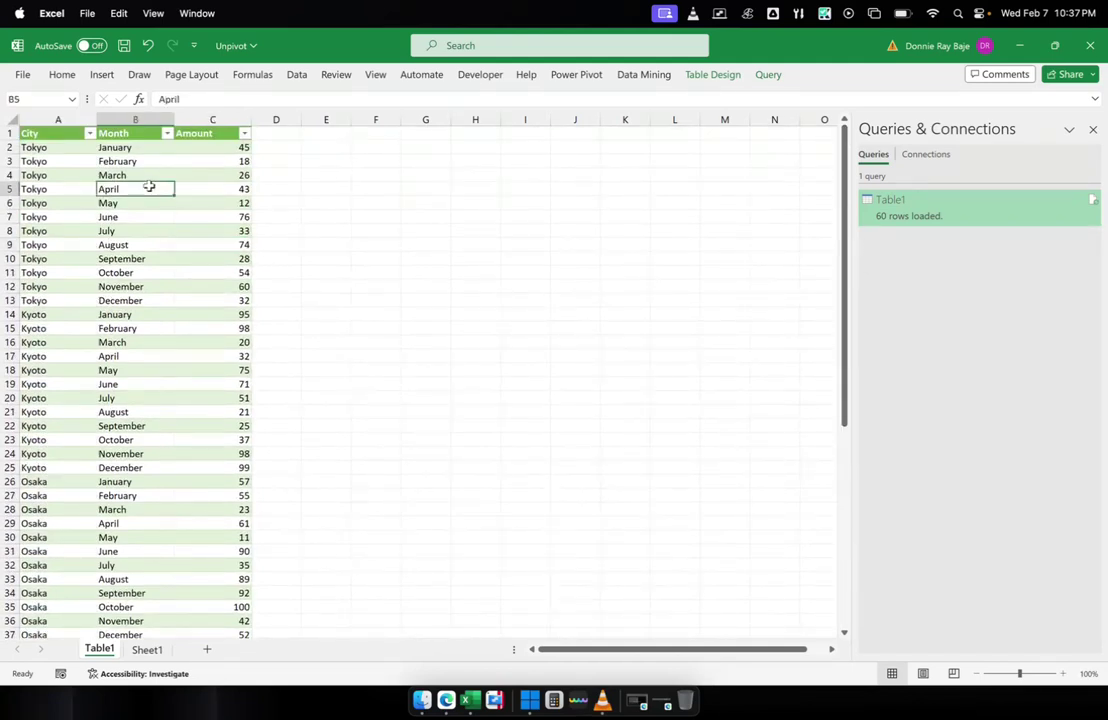
pyautogui.click(101, 76)
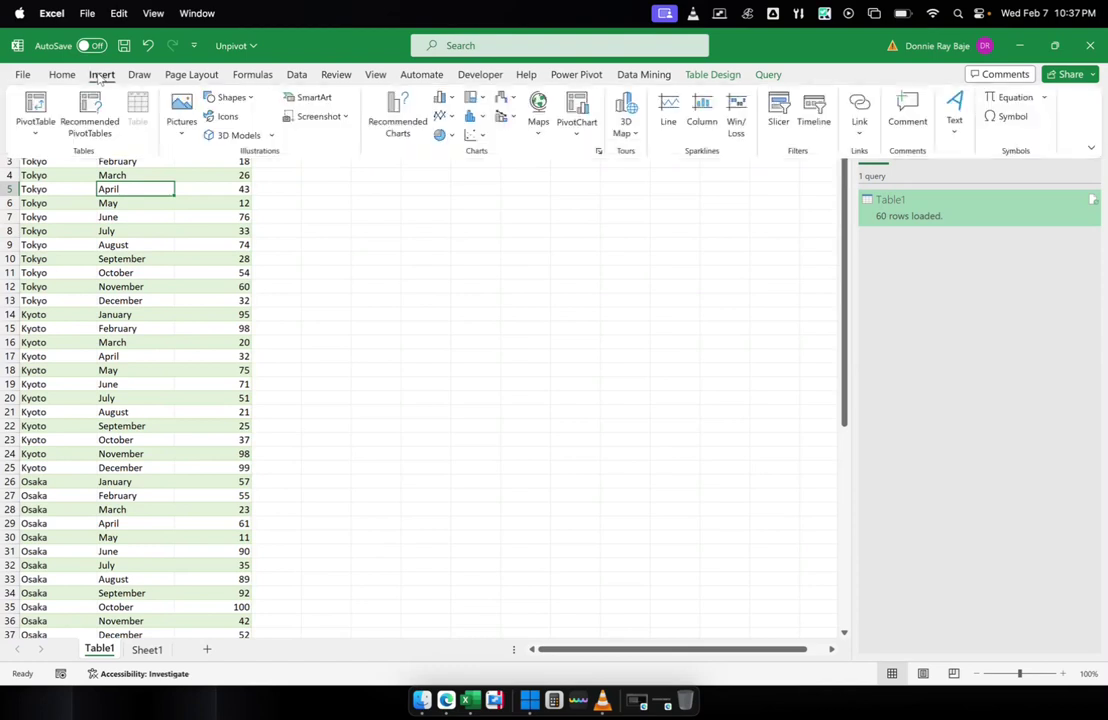
pyautogui.click(35, 108)
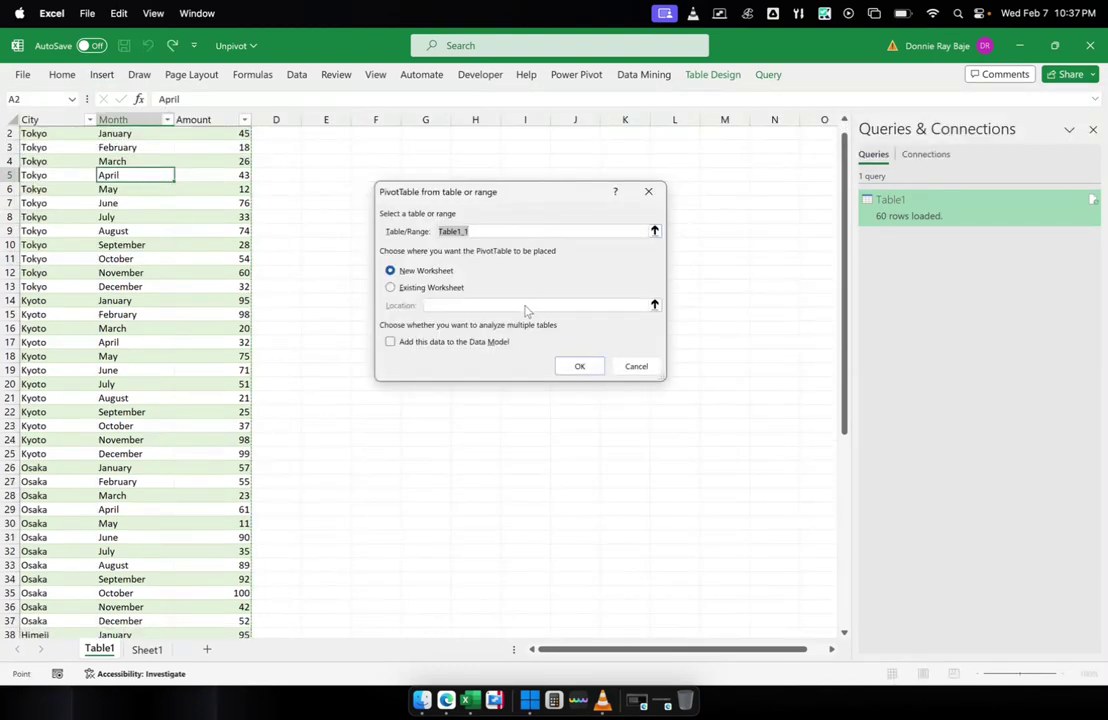
pyautogui.click(648, 370)
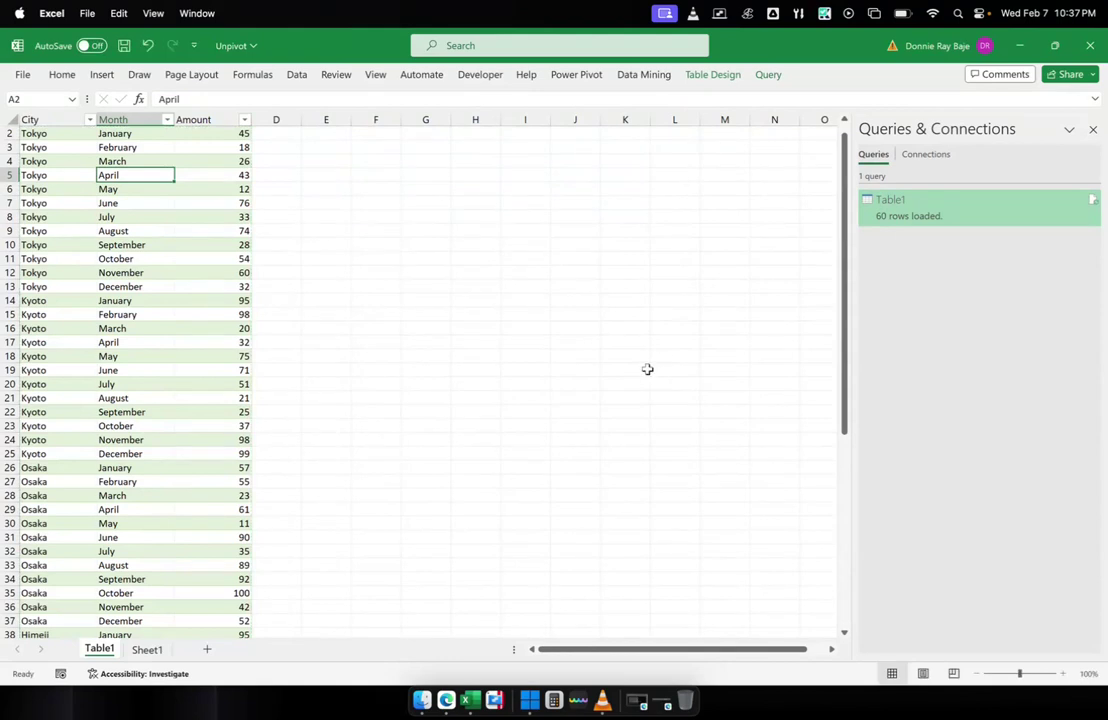
# Return to Sheet1 with the original Tokyo-to-Kobe monthly matrix
pyautogui.scroll(1, 653, 347)
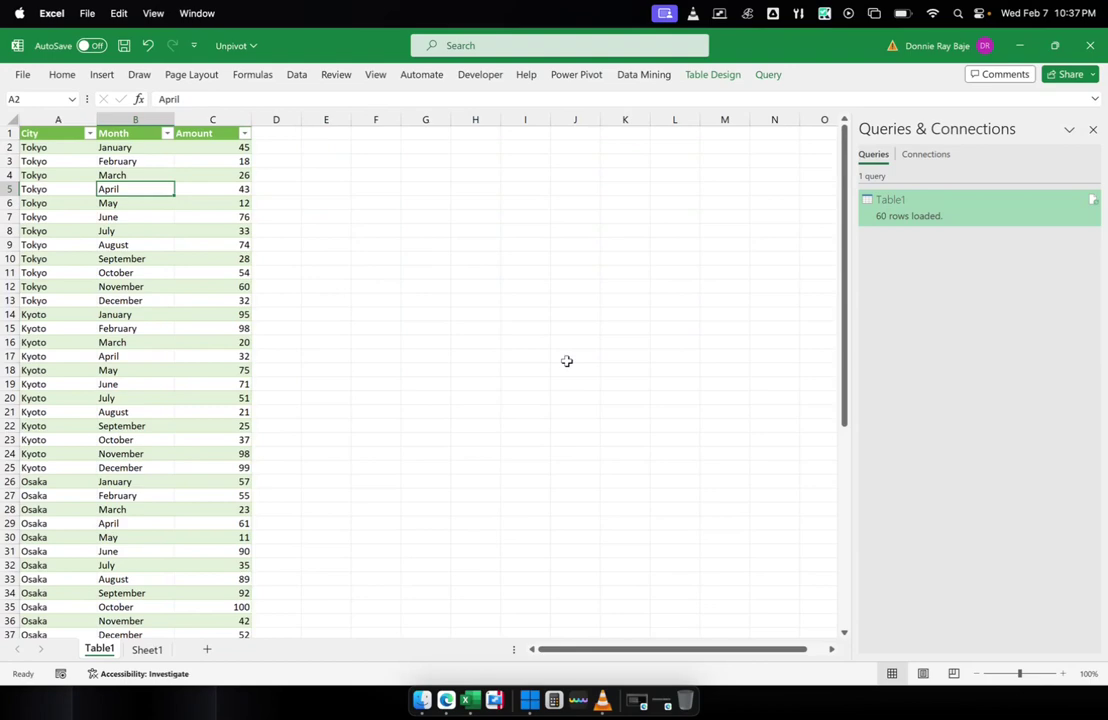
pyautogui.scroll(-4, 131, 368)
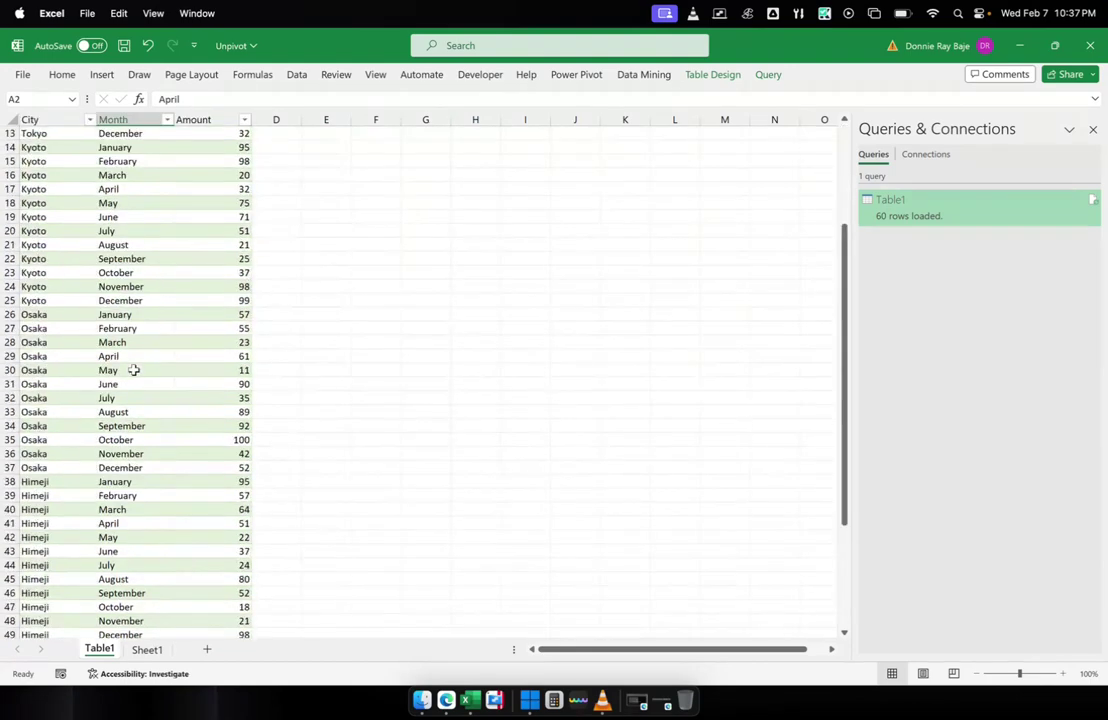
pyautogui.scroll(4, 134, 368)
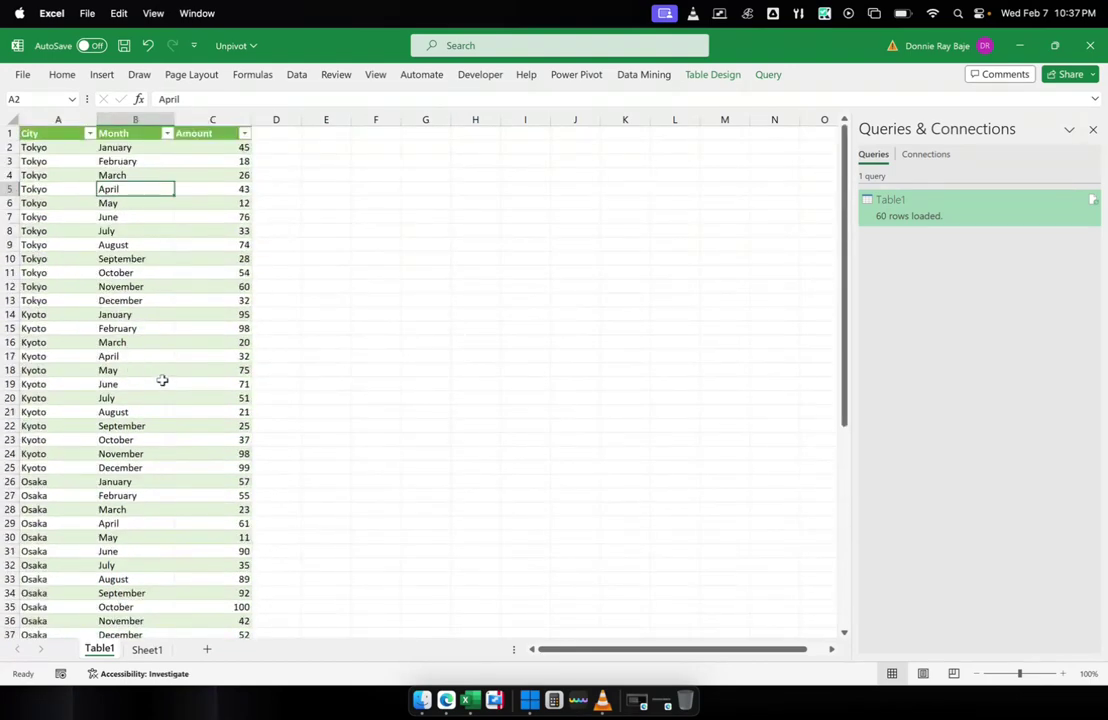
pyautogui.click(150, 651)
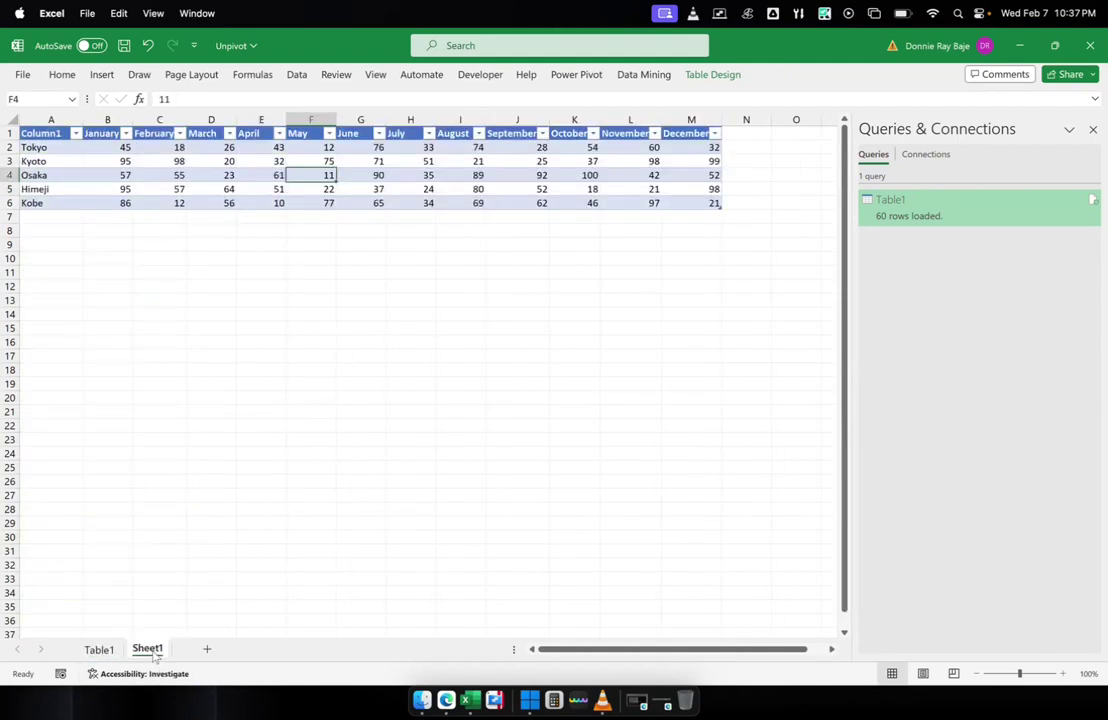
# Enter Narita in A7 with January–June values 90, 91, 92, 93, 94 and 95
pyautogui.click(69, 219)
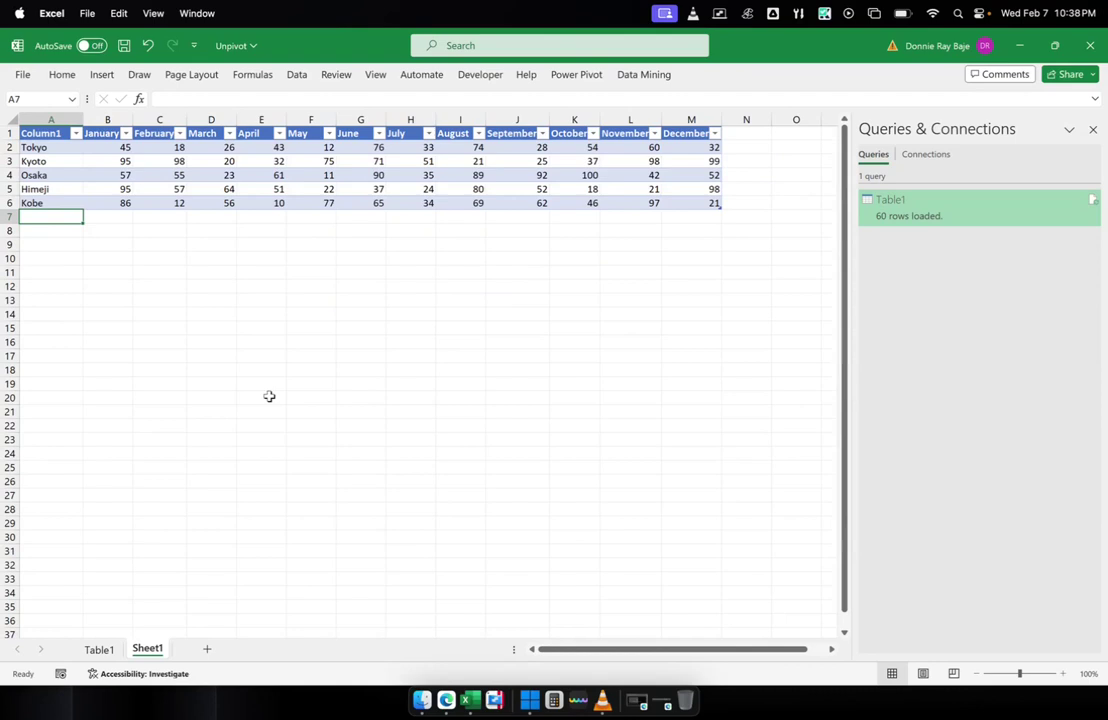
pyautogui.write('Nar')
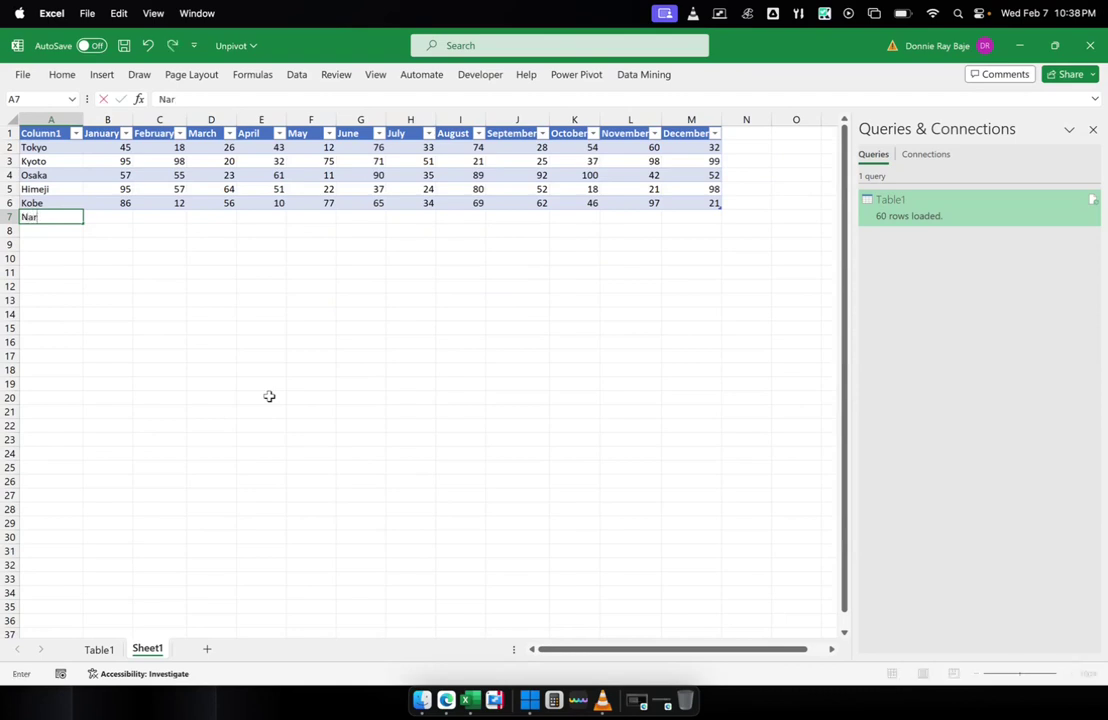
pyautogui.write('ita')
pyautogui.press('Tab')
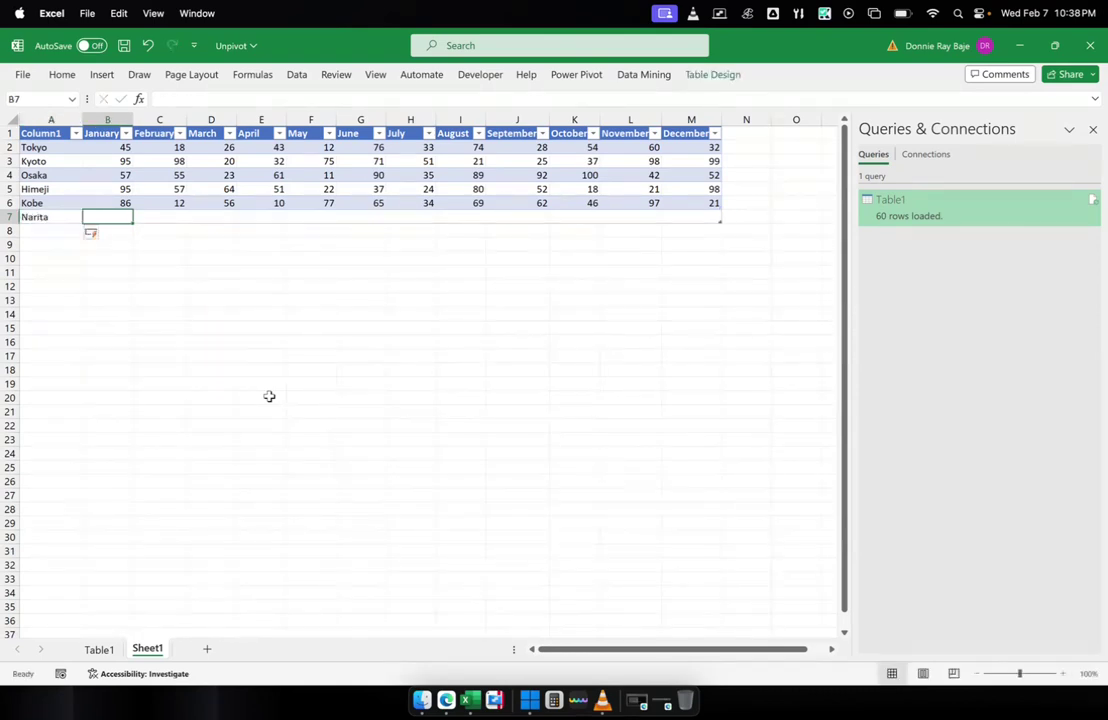
pyautogui.write('90')
pyautogui.press('Tab')
pyautogui.write('91')
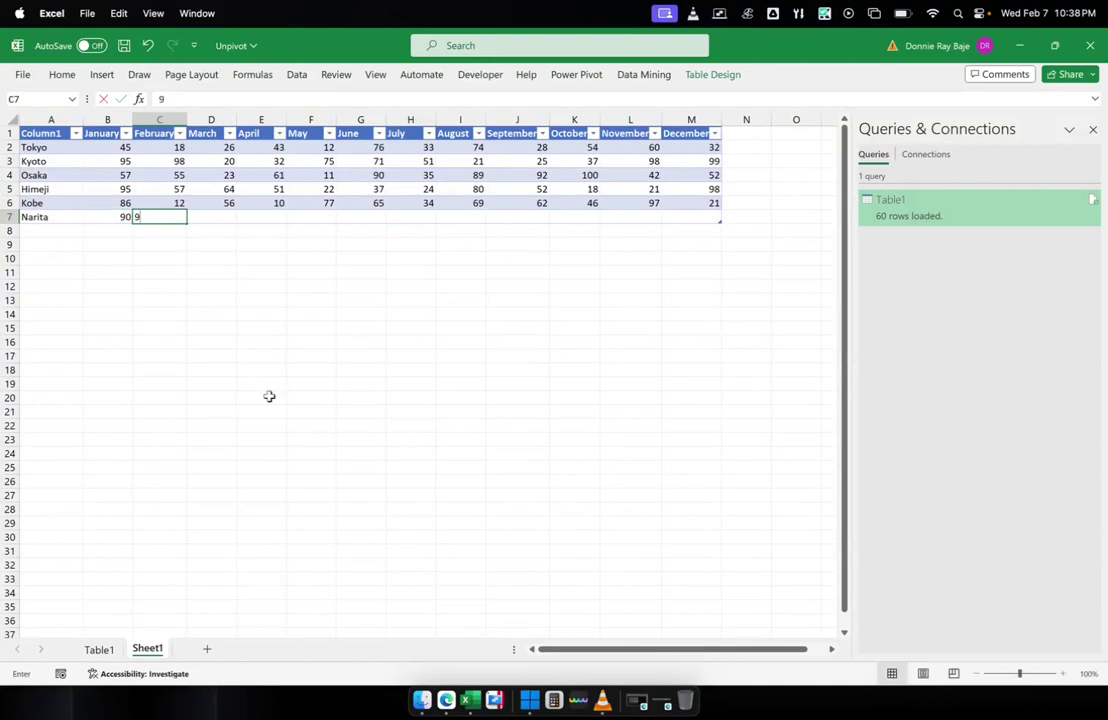
pyautogui.press('Tab')
pyautogui.write('92')
pyautogui.press('Tab')
pyautogui.write('93')
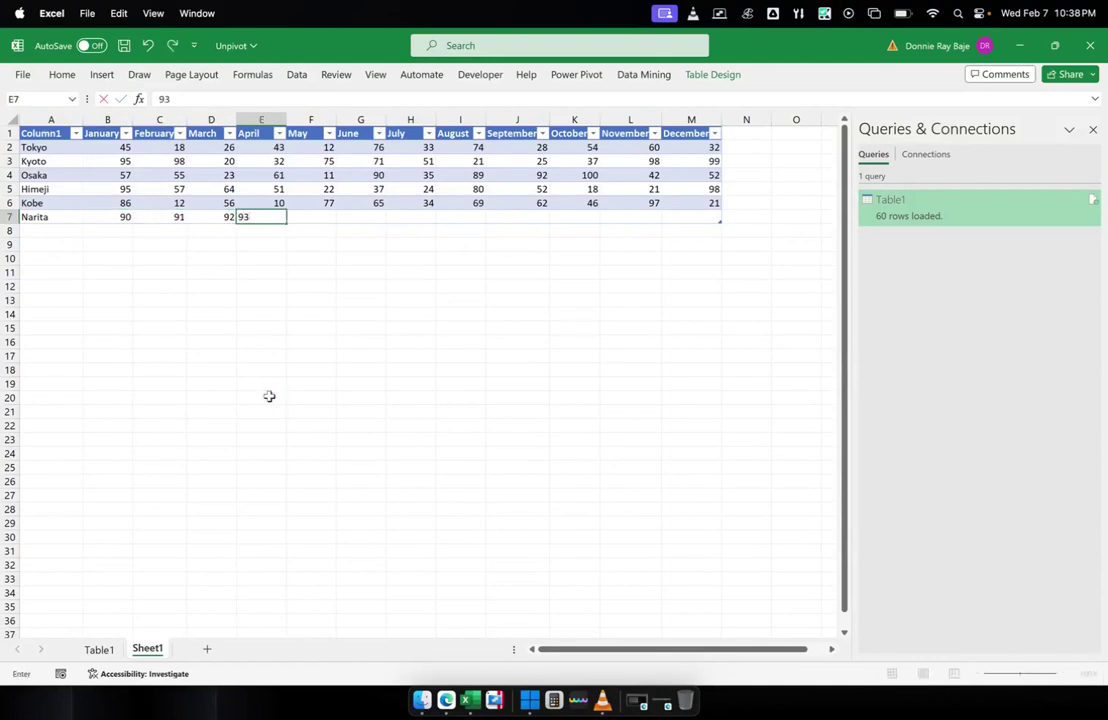
pyautogui.press('Tab')
pyautogui.write('94')
pyautogui.press('Tab')
pyautogui.write('95')
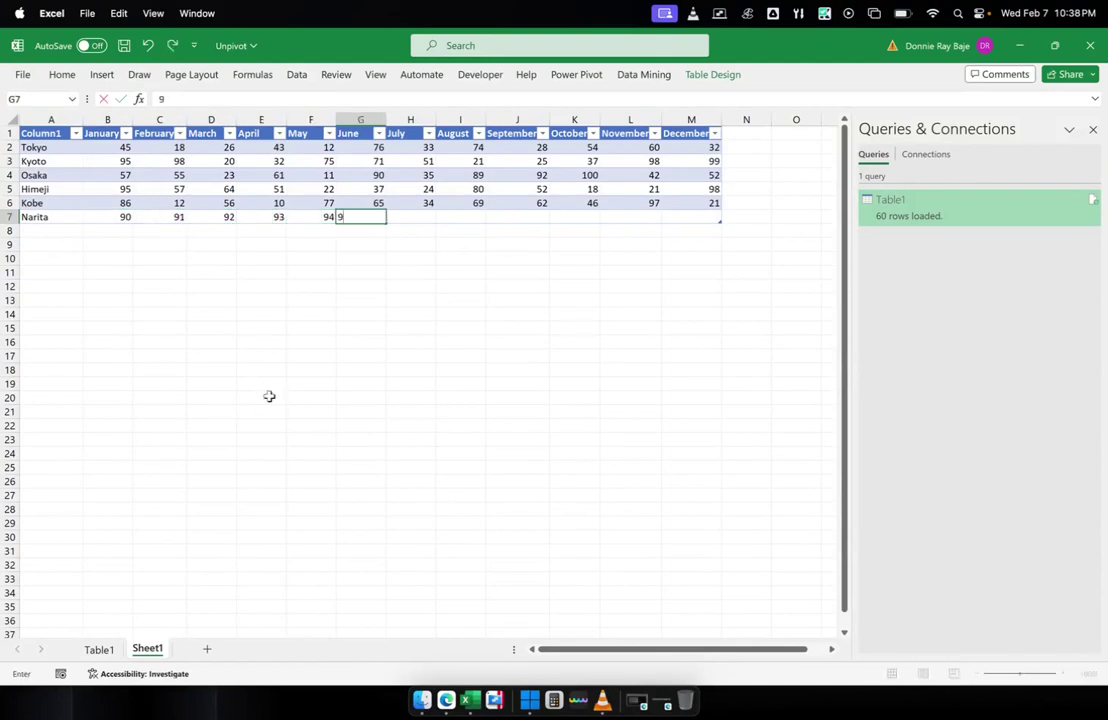
pyautogui.press('Tab')
# Fill Narita's July–December values 96 through 101 and commit the row
pyautogui.write('6')
pyautogui.press('Tab')
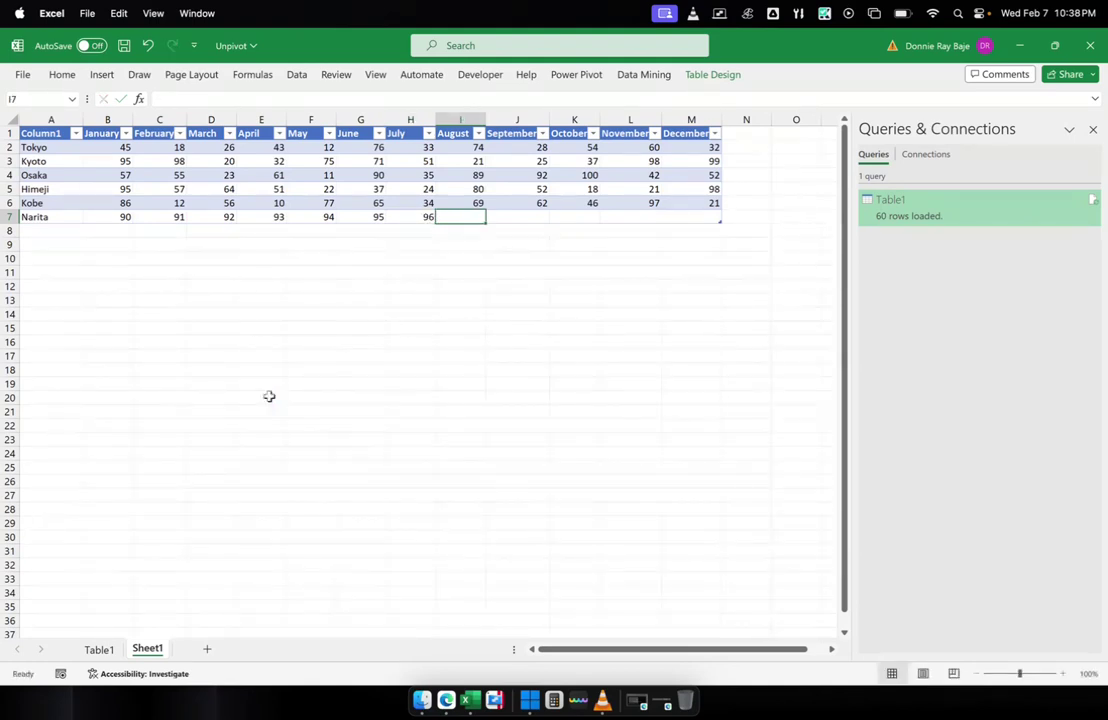
pyautogui.write('97')
pyautogui.press('Tab')
pyautogui.write('98')
pyautogui.press('Tab')
pyautogui.write('99')
pyautogui.press('Tab')
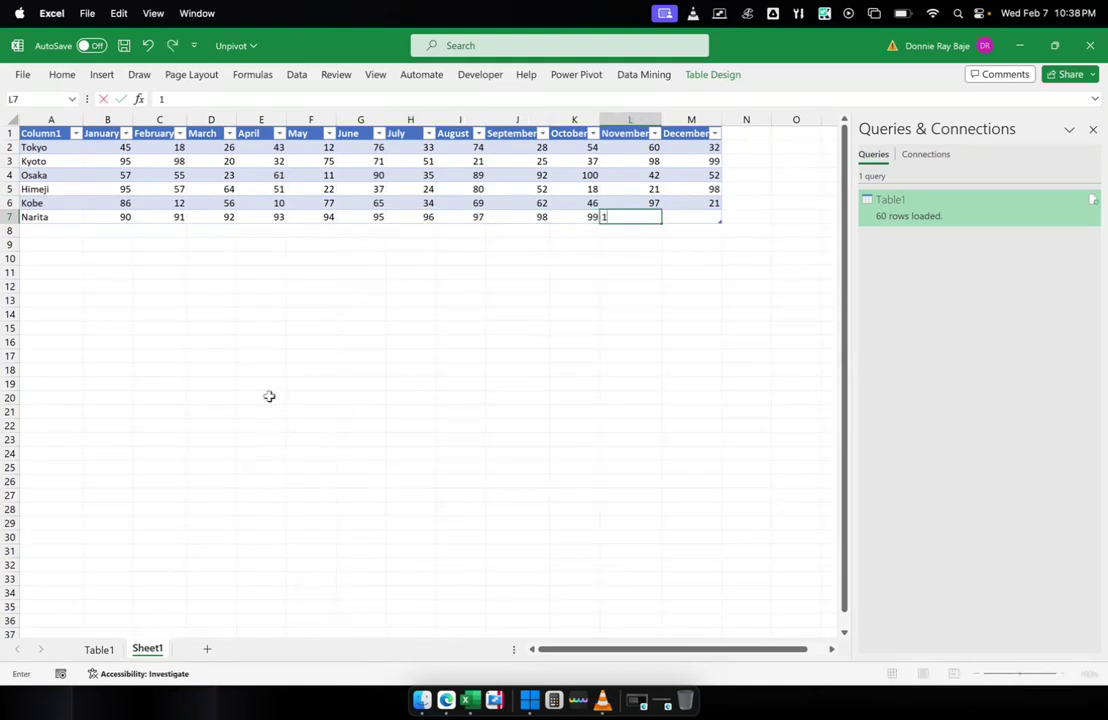
pyautogui.write('100')
pyautogui.press('Tab')
pyautogui.write('101')
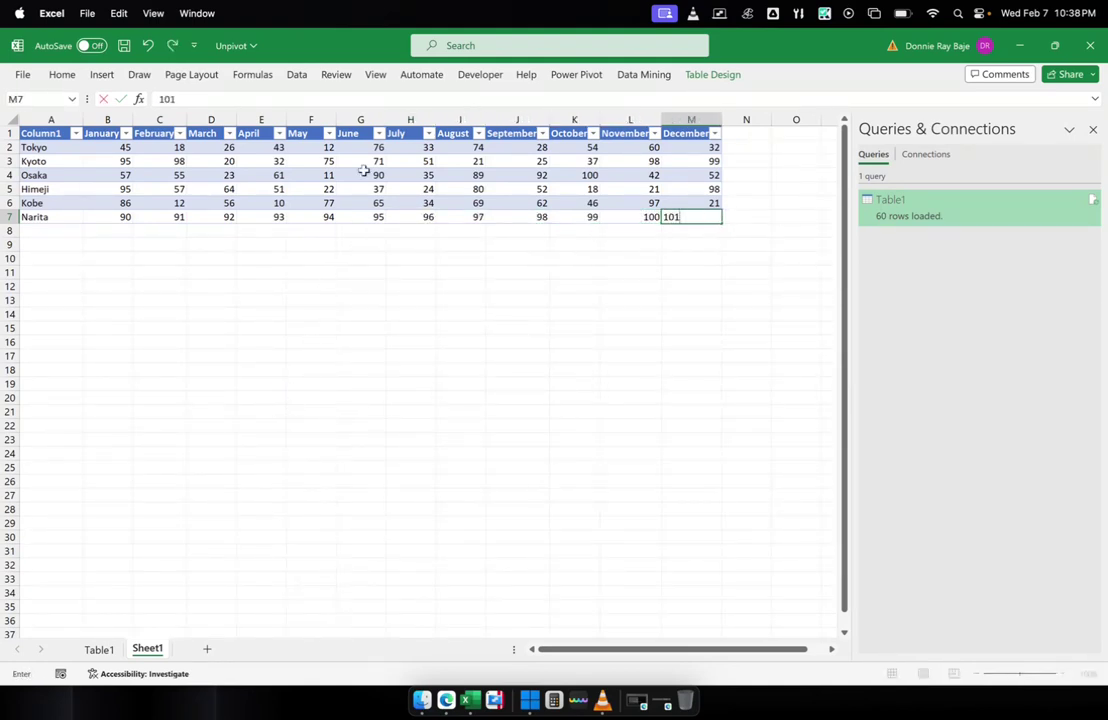
pyautogui.click(365, 175)
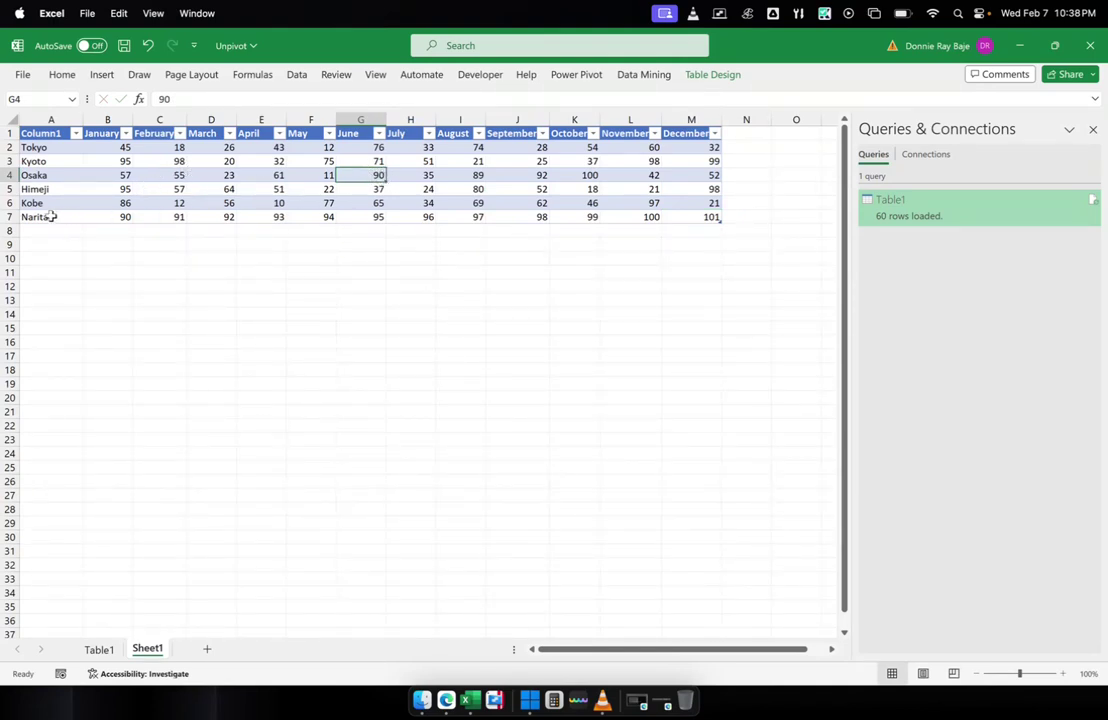
# On the Table1 sheet, refresh the unpivoted query and widen column A to fit city names
pyautogui.click(117, 651)
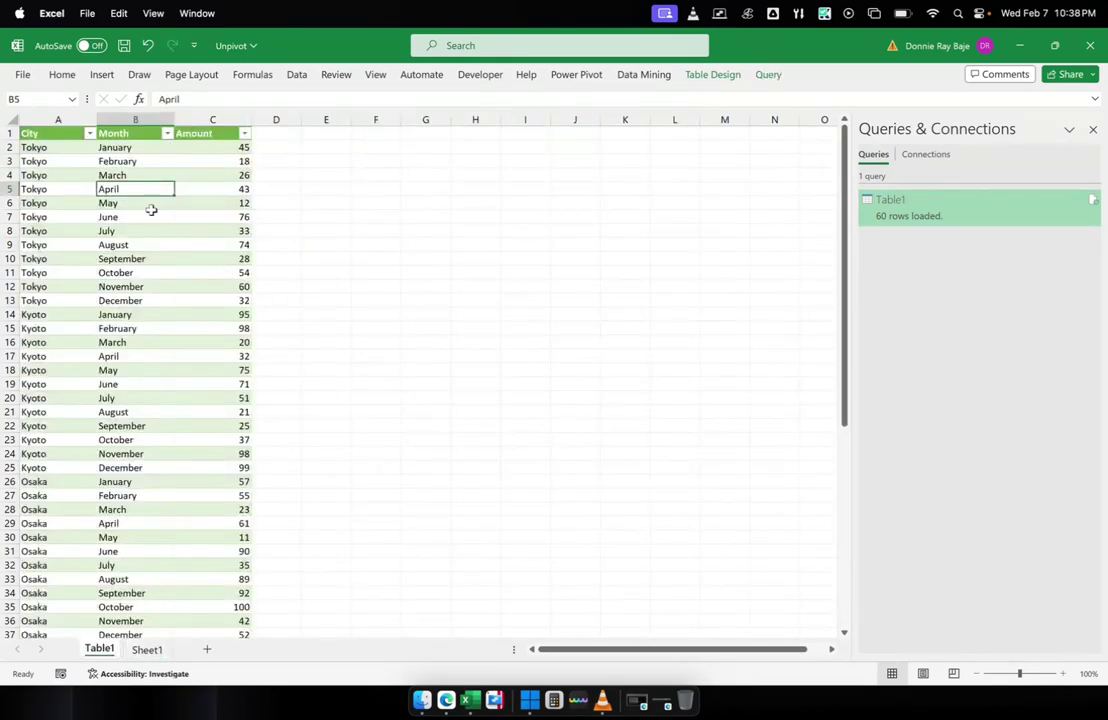
pyautogui.click(146, 650)
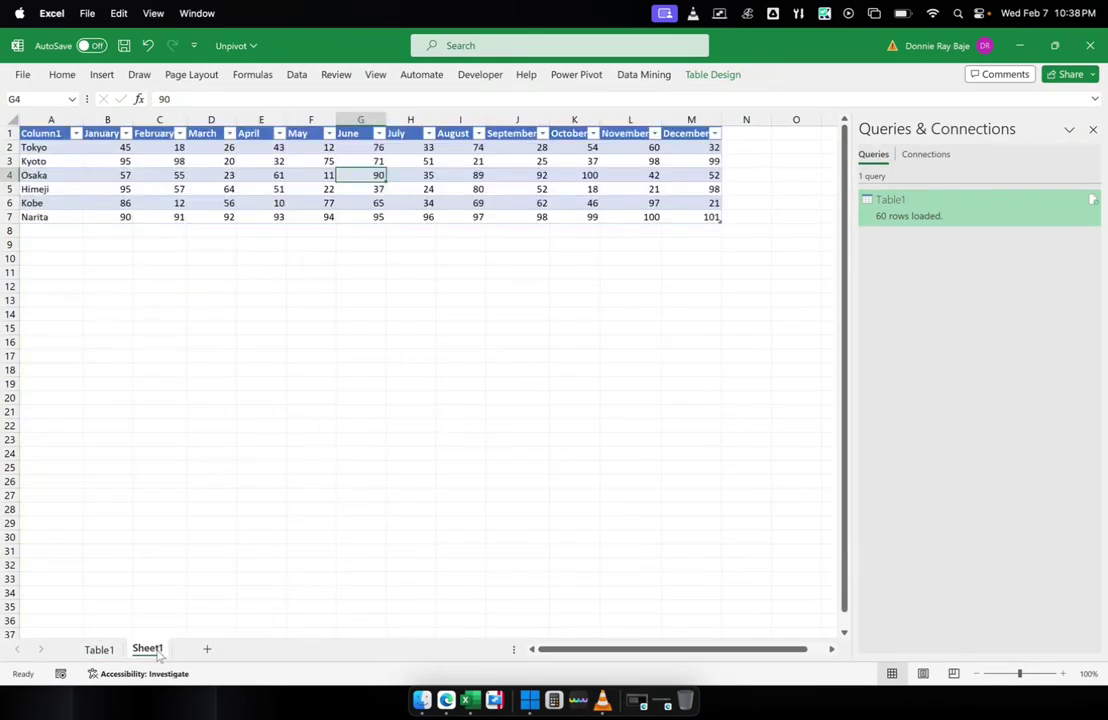
pyautogui.click(100, 650)
pyautogui.moveTo(844, 240); pyautogui.dragTo(856, 524)
pyautogui.scroll(-10, 116, 215)
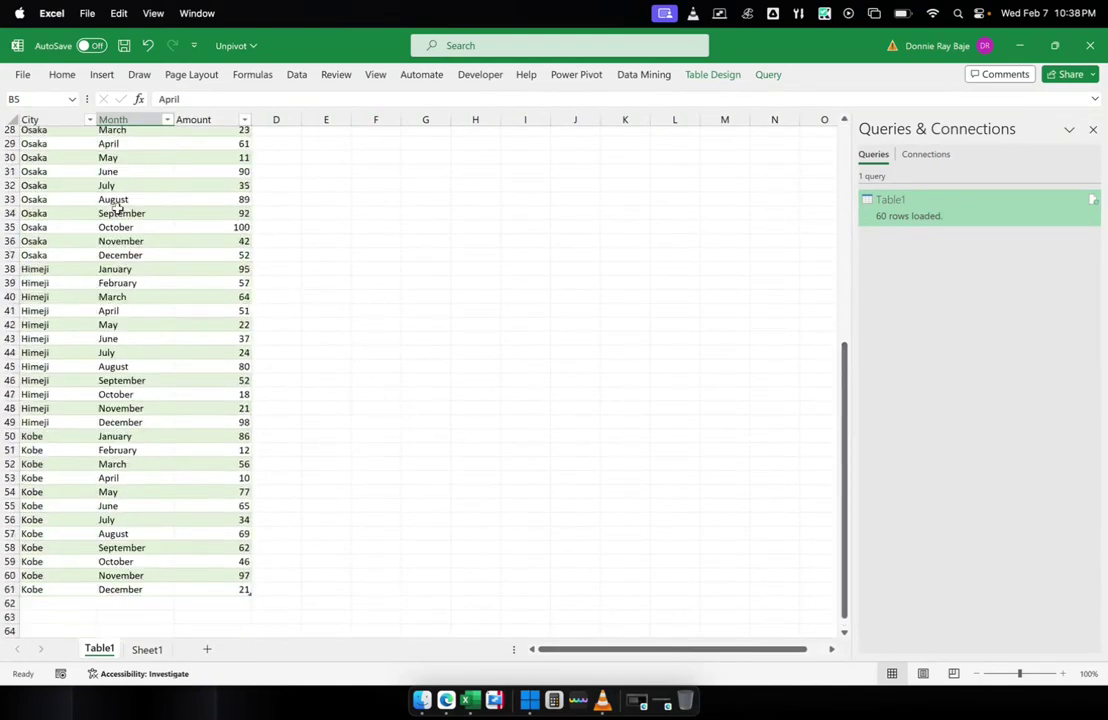
pyautogui.scroll(15, 122, 208)
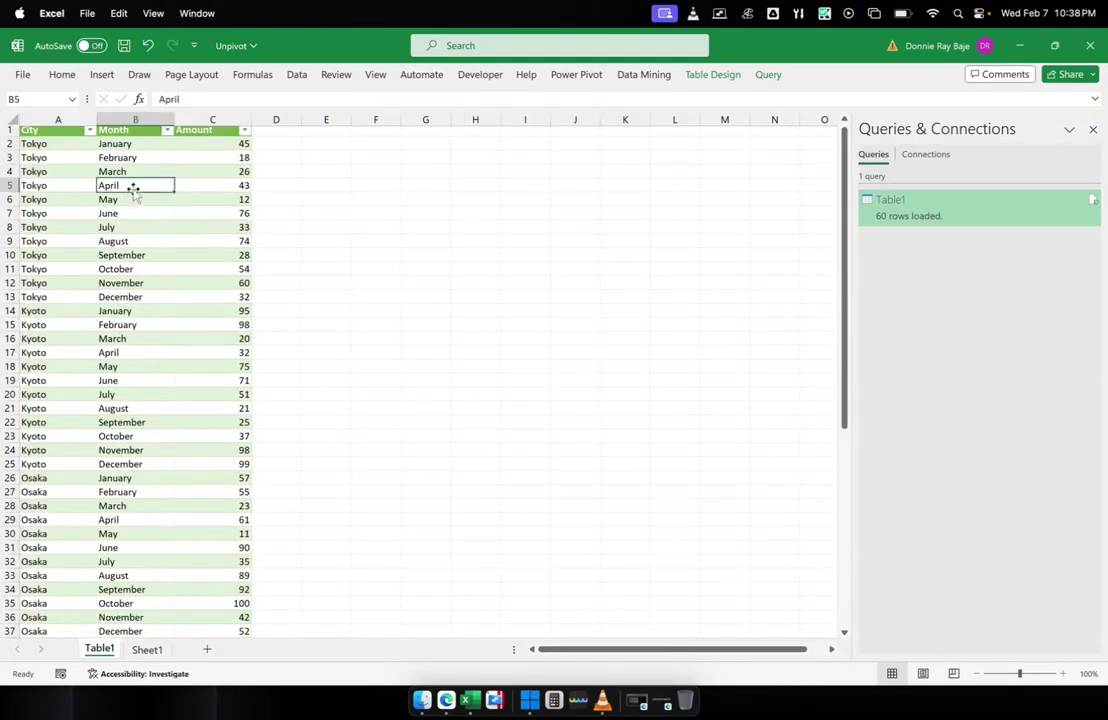
pyautogui.rightClick(133, 187)
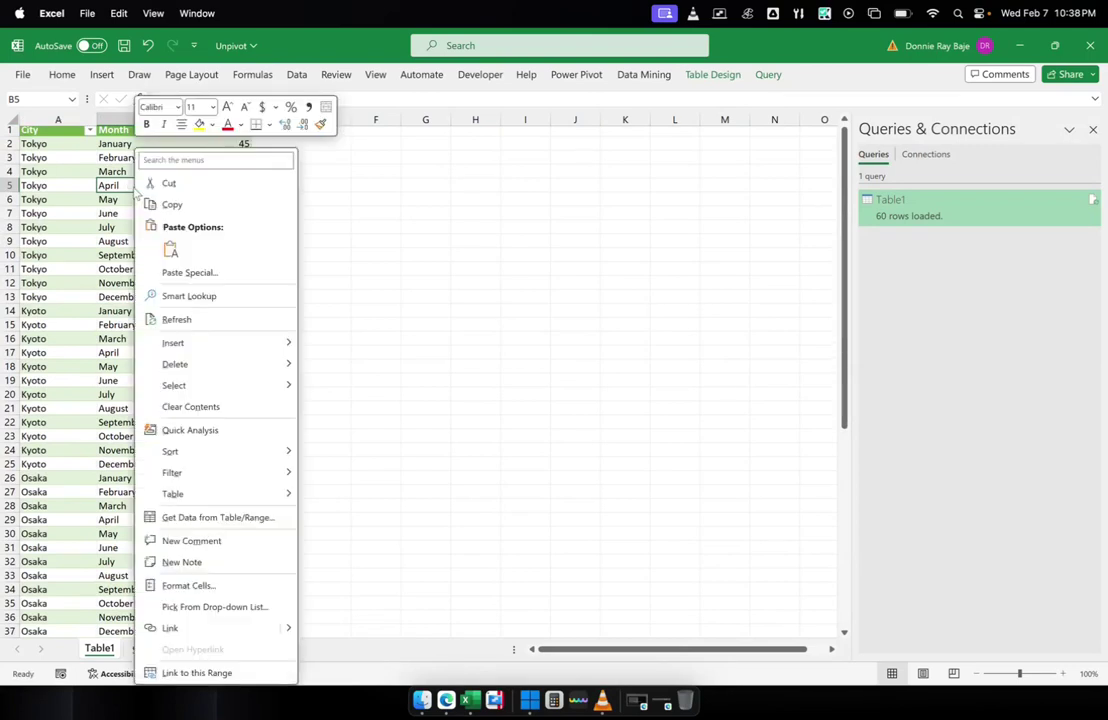
pyautogui.click(203, 320)
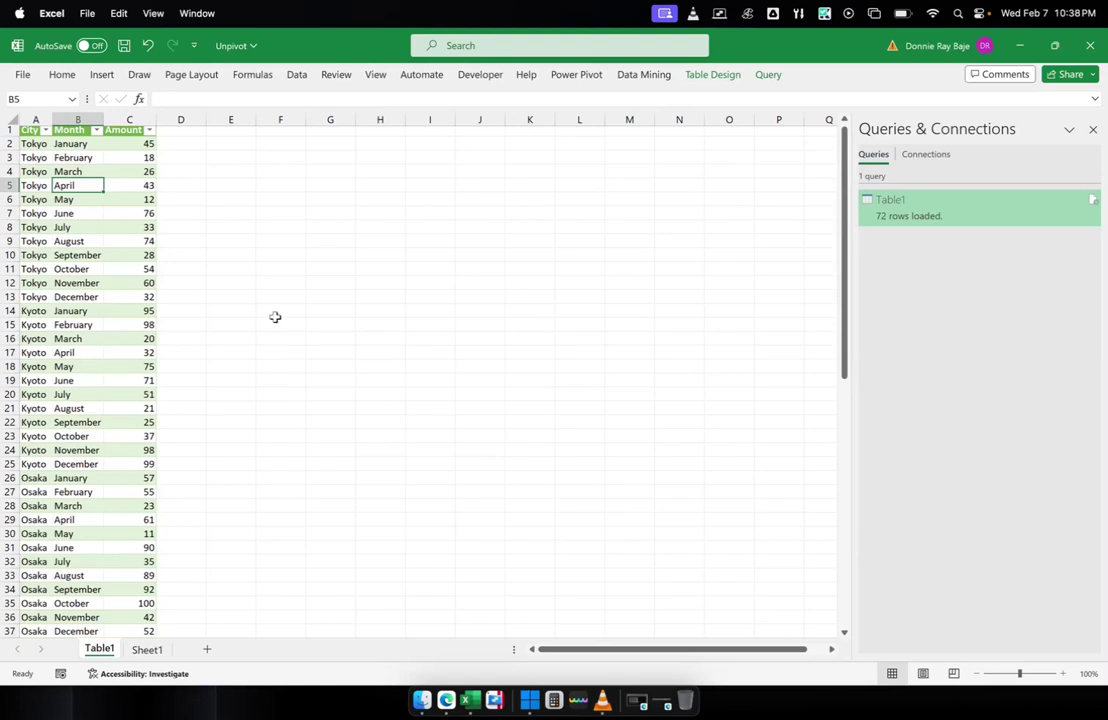
pyautogui.moveTo(52, 119); pyautogui.dragTo(261, 120)
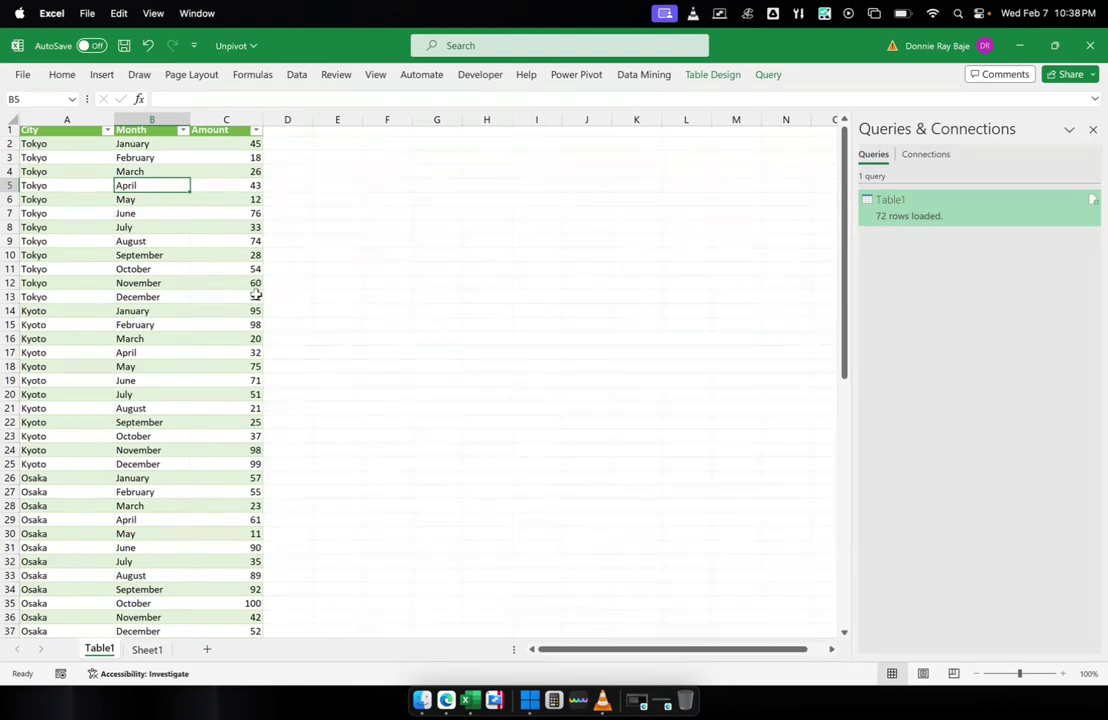
# Select the twelve new Narita rows from A62 to verify their values
pyautogui.click(145, 650)
pyautogui.click(100, 649)
pyautogui.moveTo(846, 196); pyautogui.dragTo(825, 464)
pyautogui.scroll(-1, 418, 453)
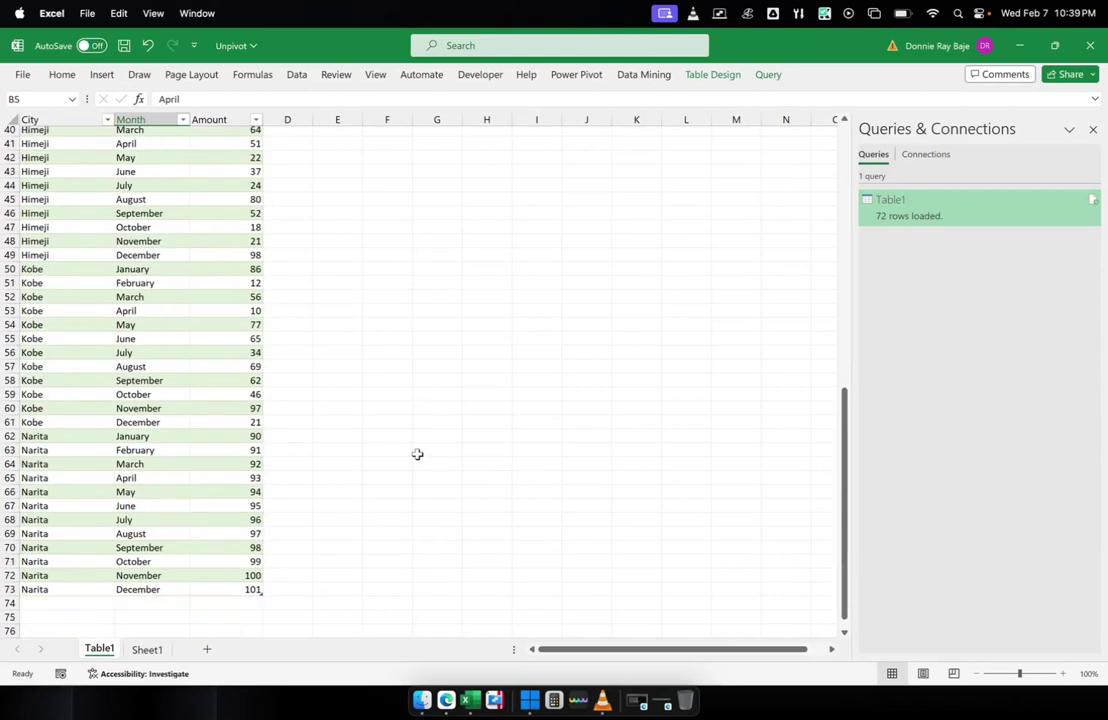
pyautogui.click(46, 437)
pyautogui.moveTo(46, 437); pyautogui.dragTo(208, 589)
pyautogui.click(166, 351)
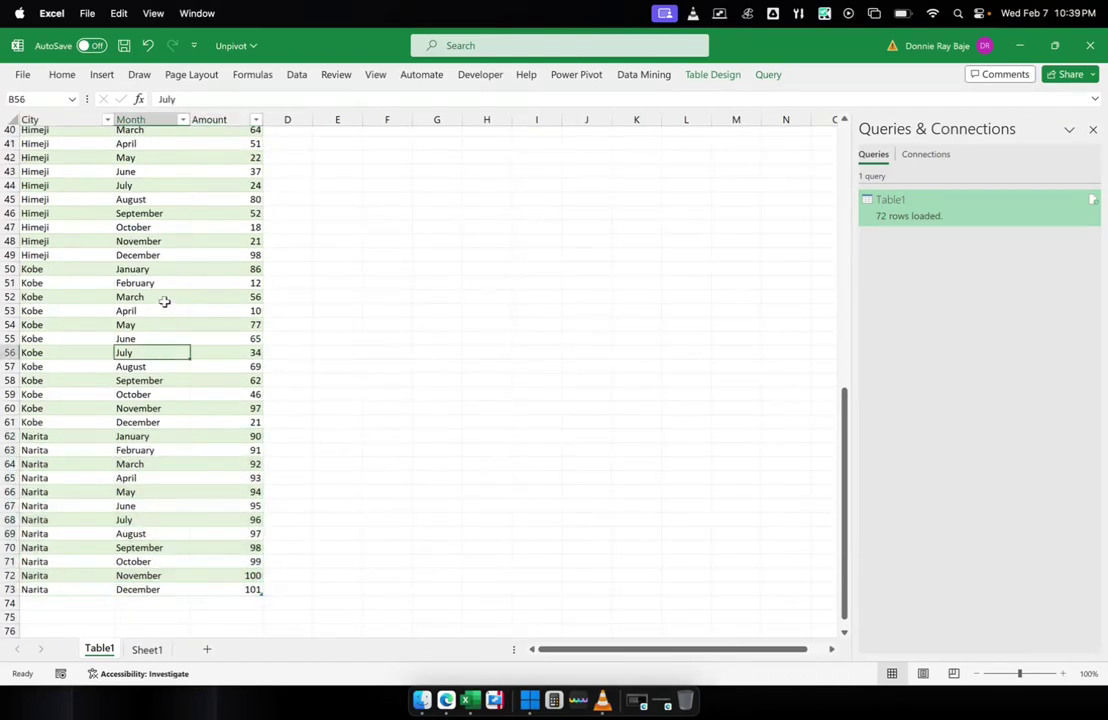
# Return to the top of the refreshed 72-row Table1 list, then switch to Microsoft Edge
pyautogui.click(147, 650)
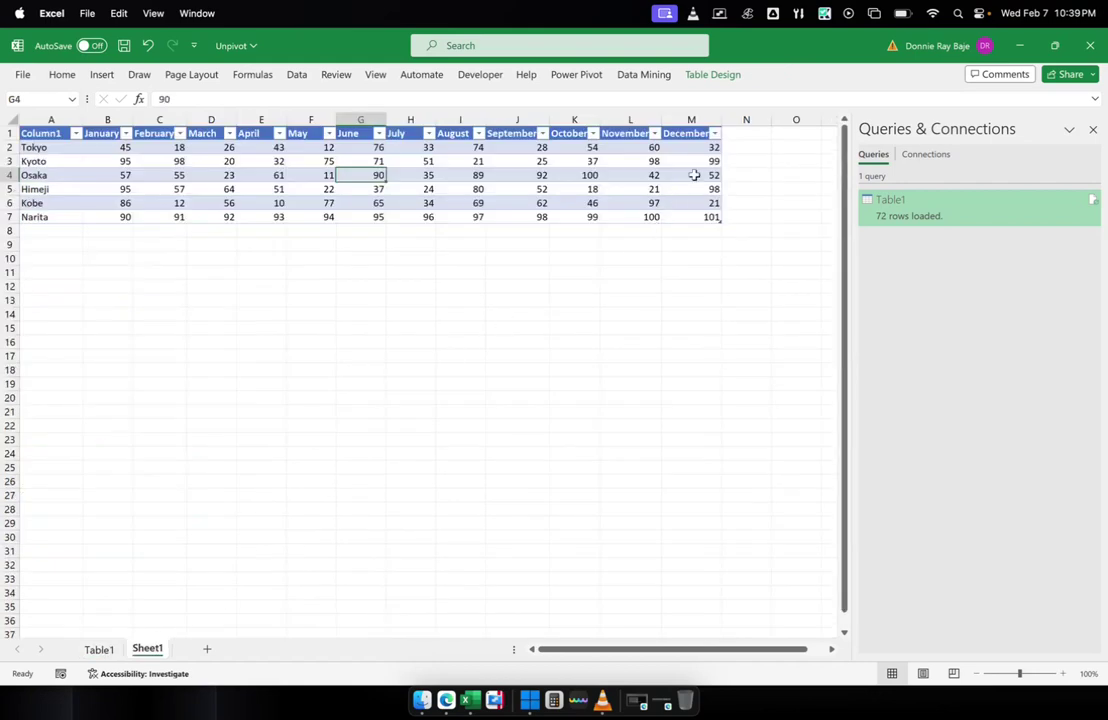
pyautogui.click(99, 650)
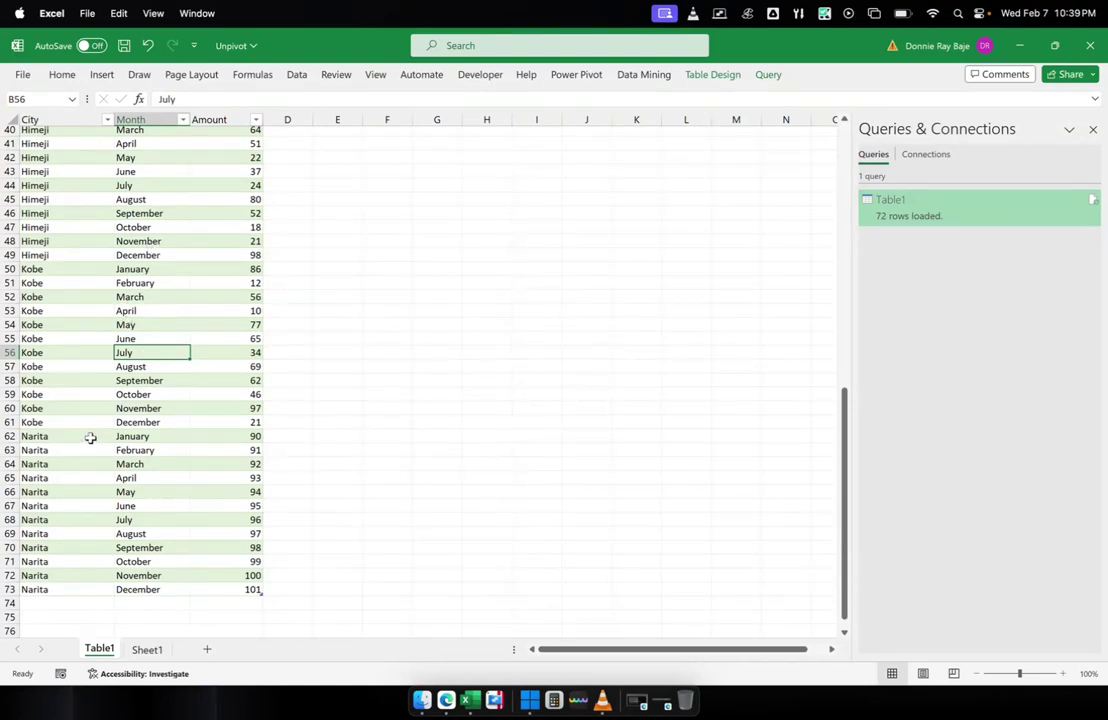
pyautogui.scroll(10, 90, 437)
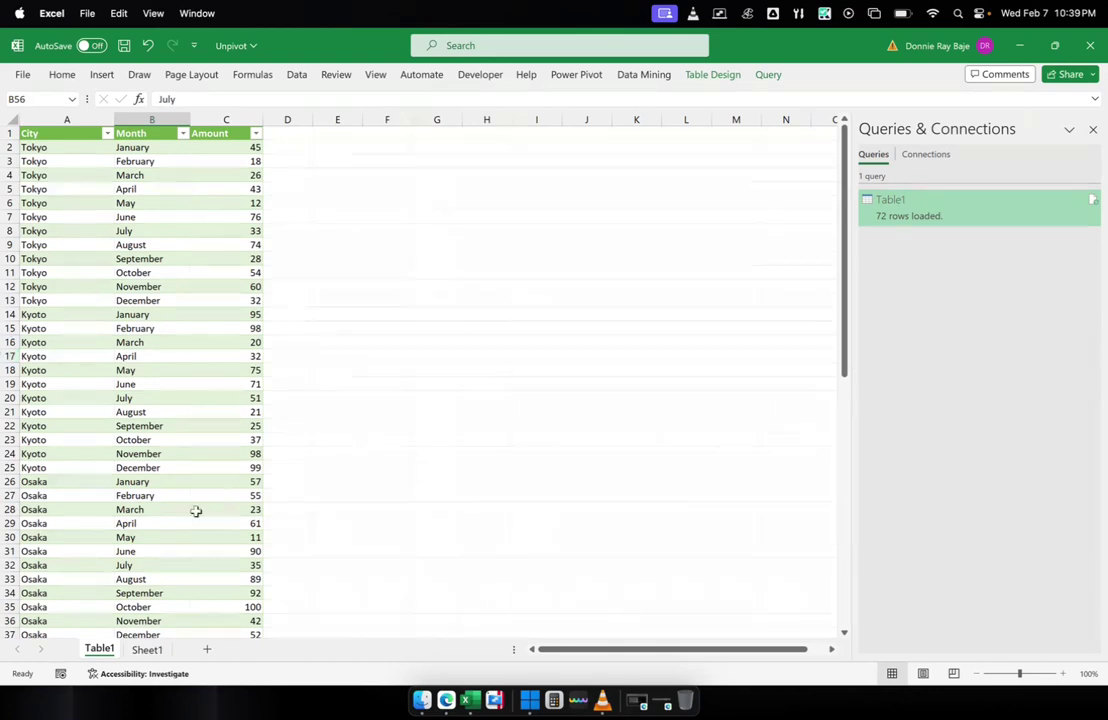
pyautogui.click(446, 700)
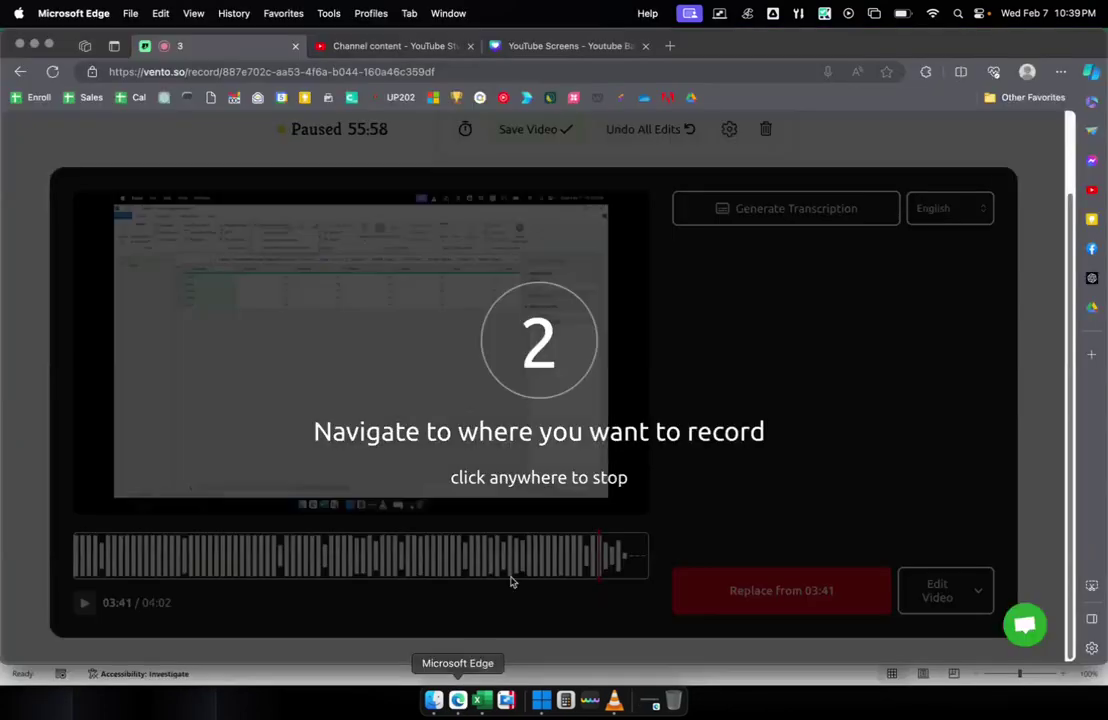